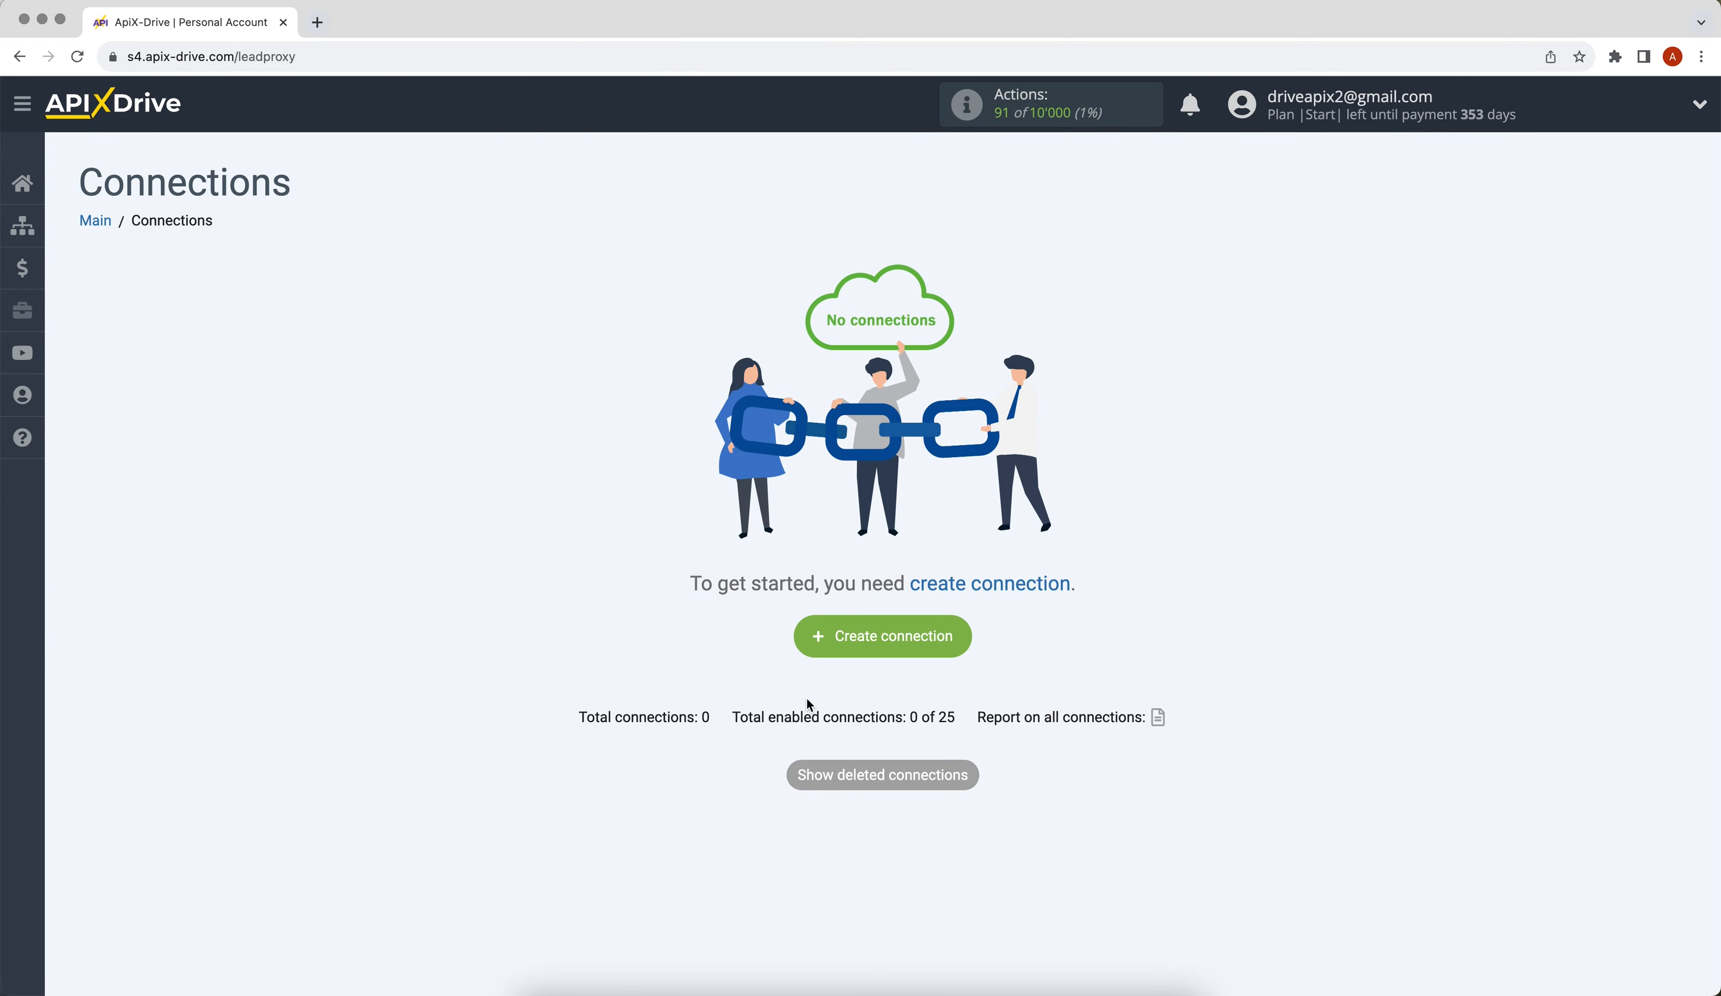
- Create a new connection and choose Paperform as the data source system
left_click(811, 649)
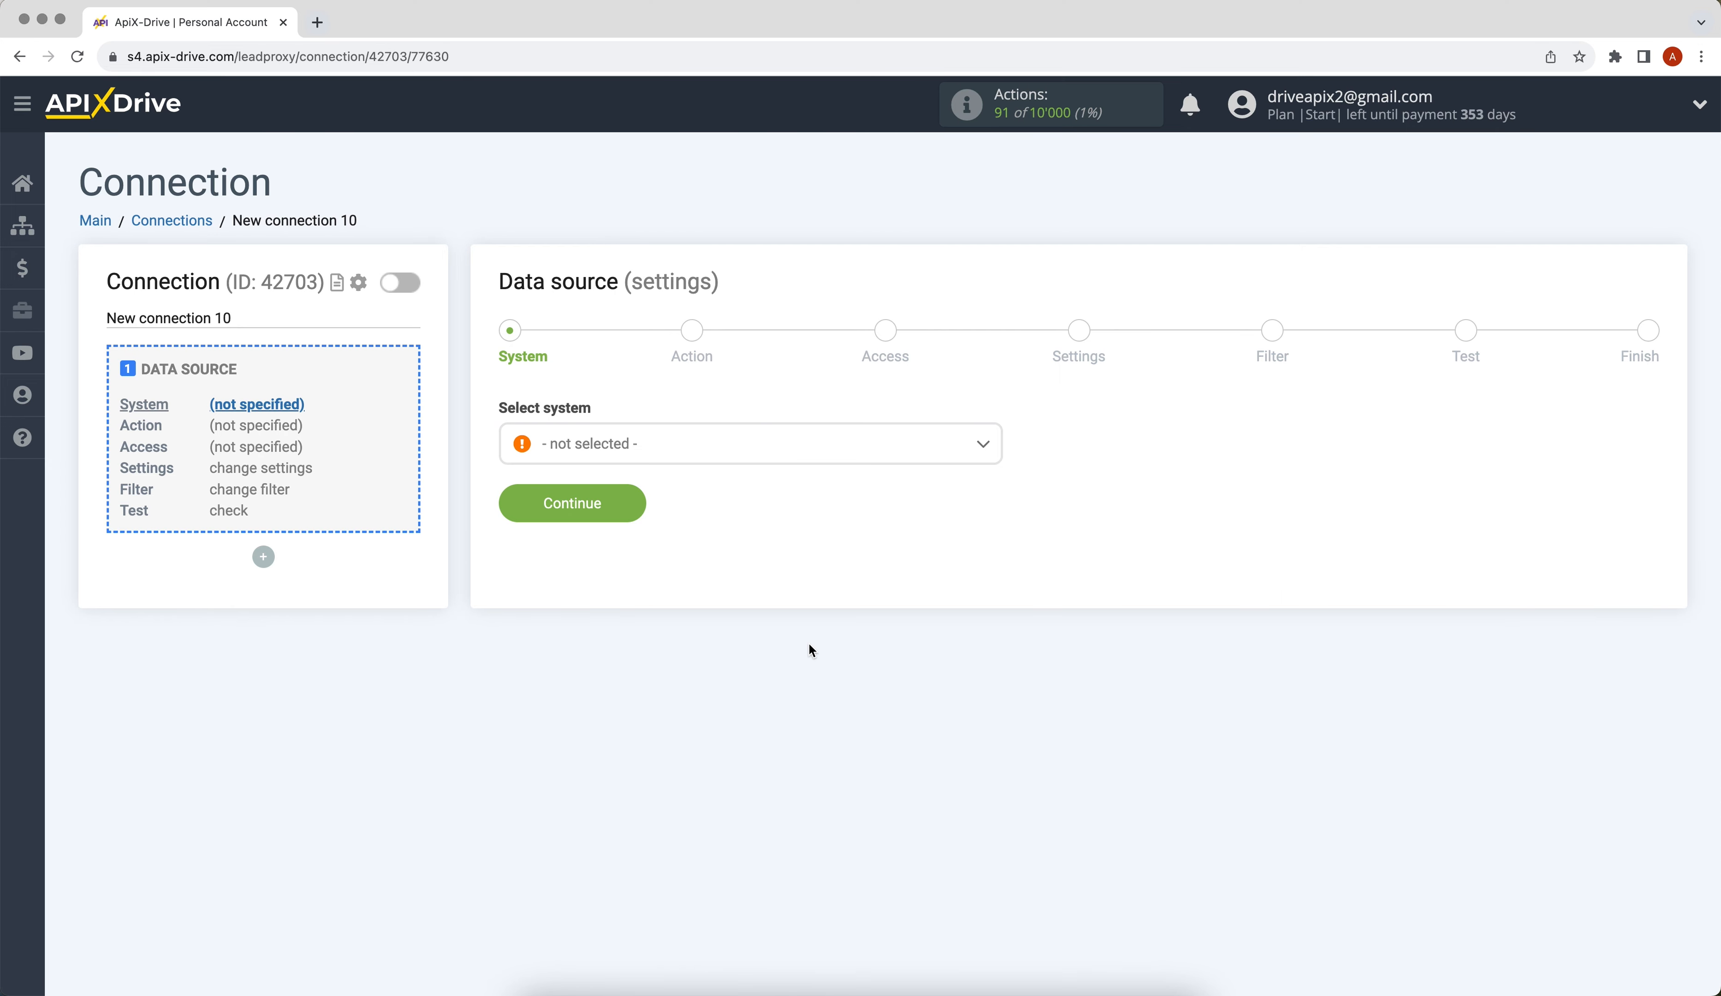
left_click(870, 451)
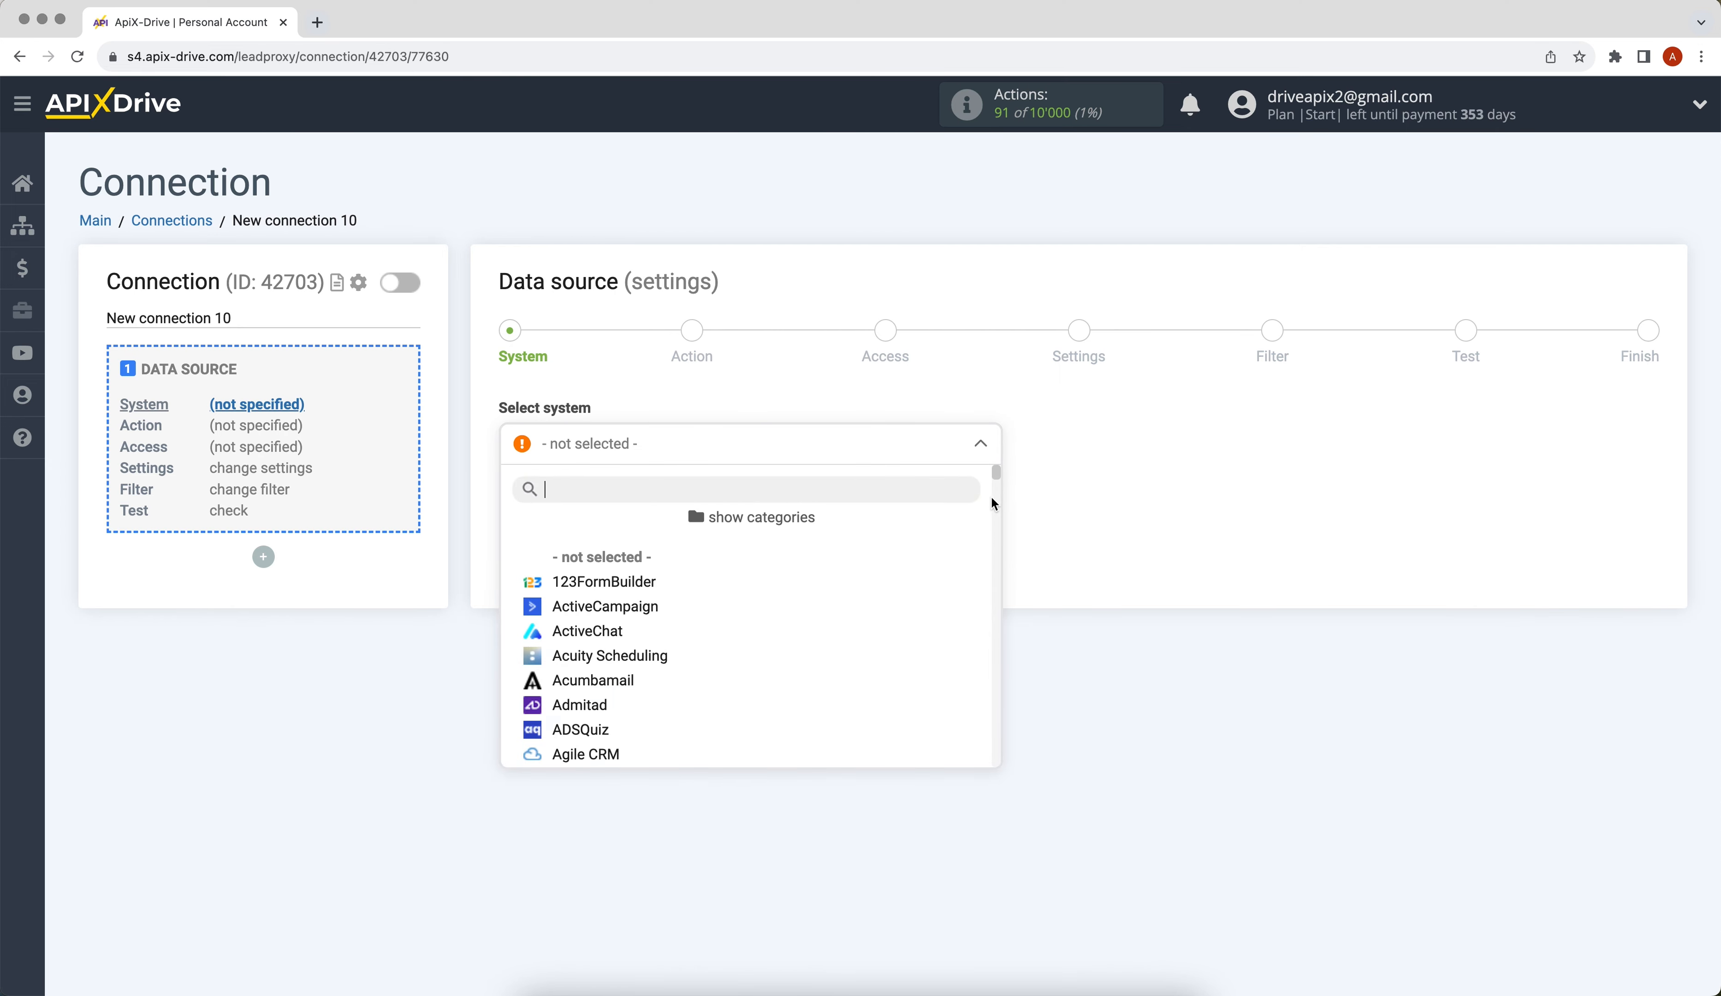
left_click_drag(999, 467, 1009, 648)
left_click(555, 730)
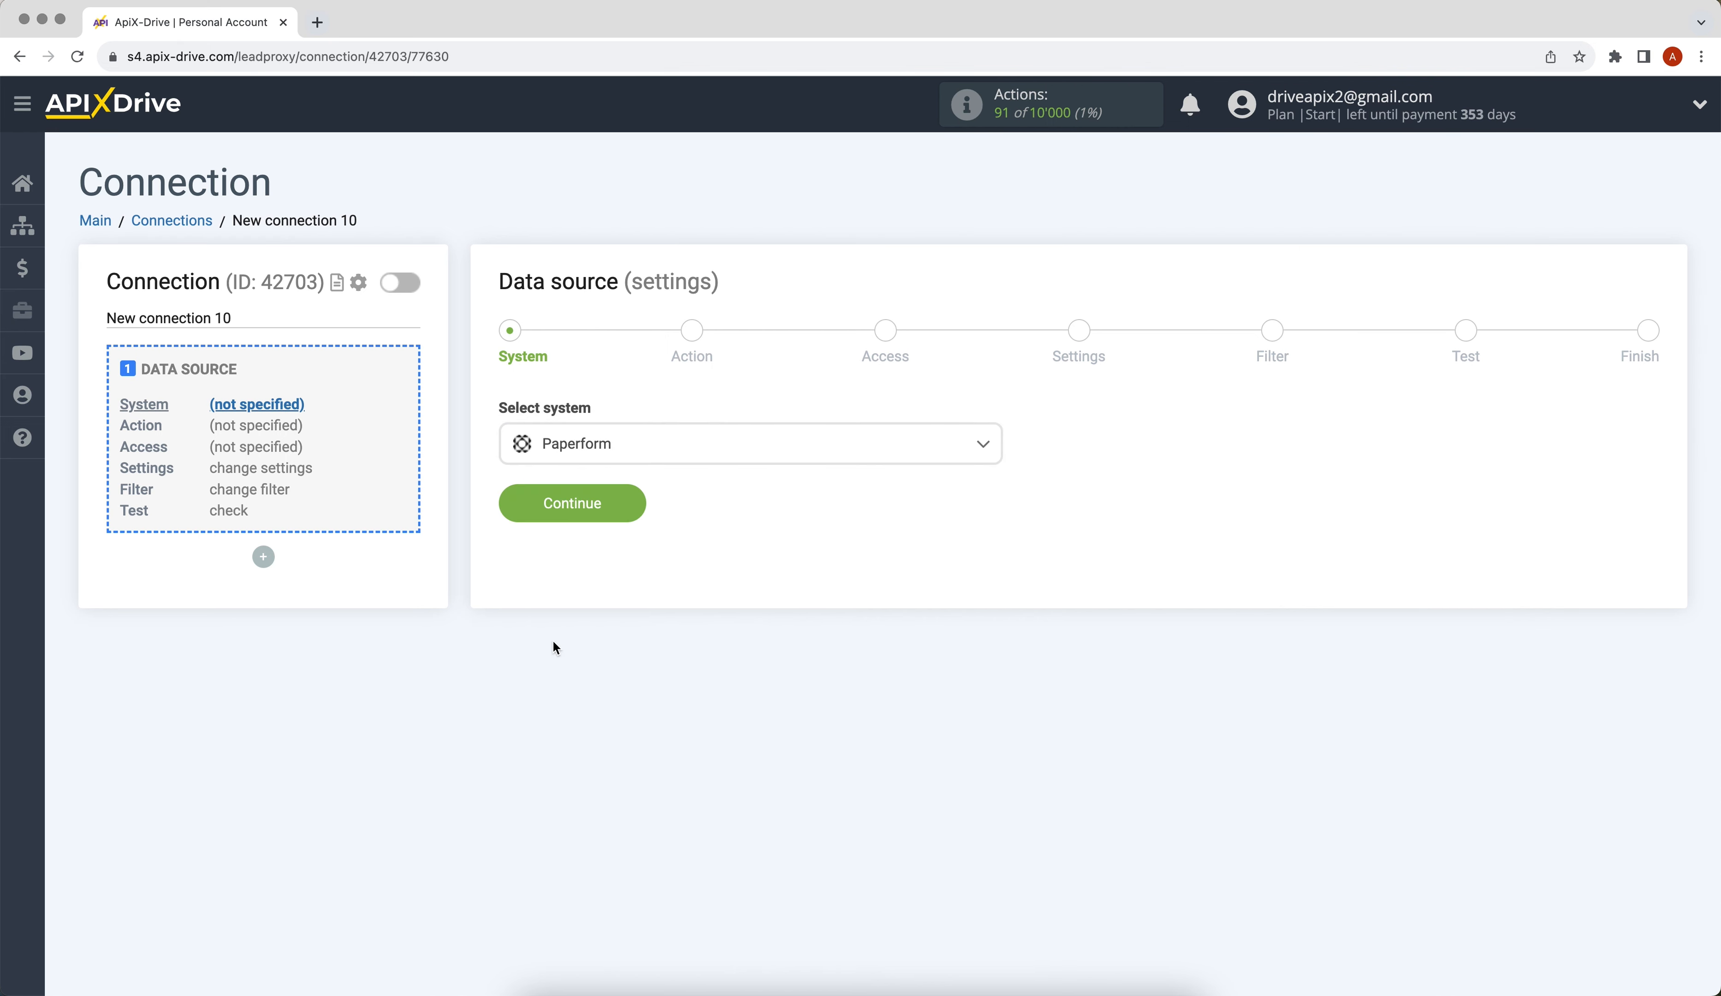
left_click(513, 499)
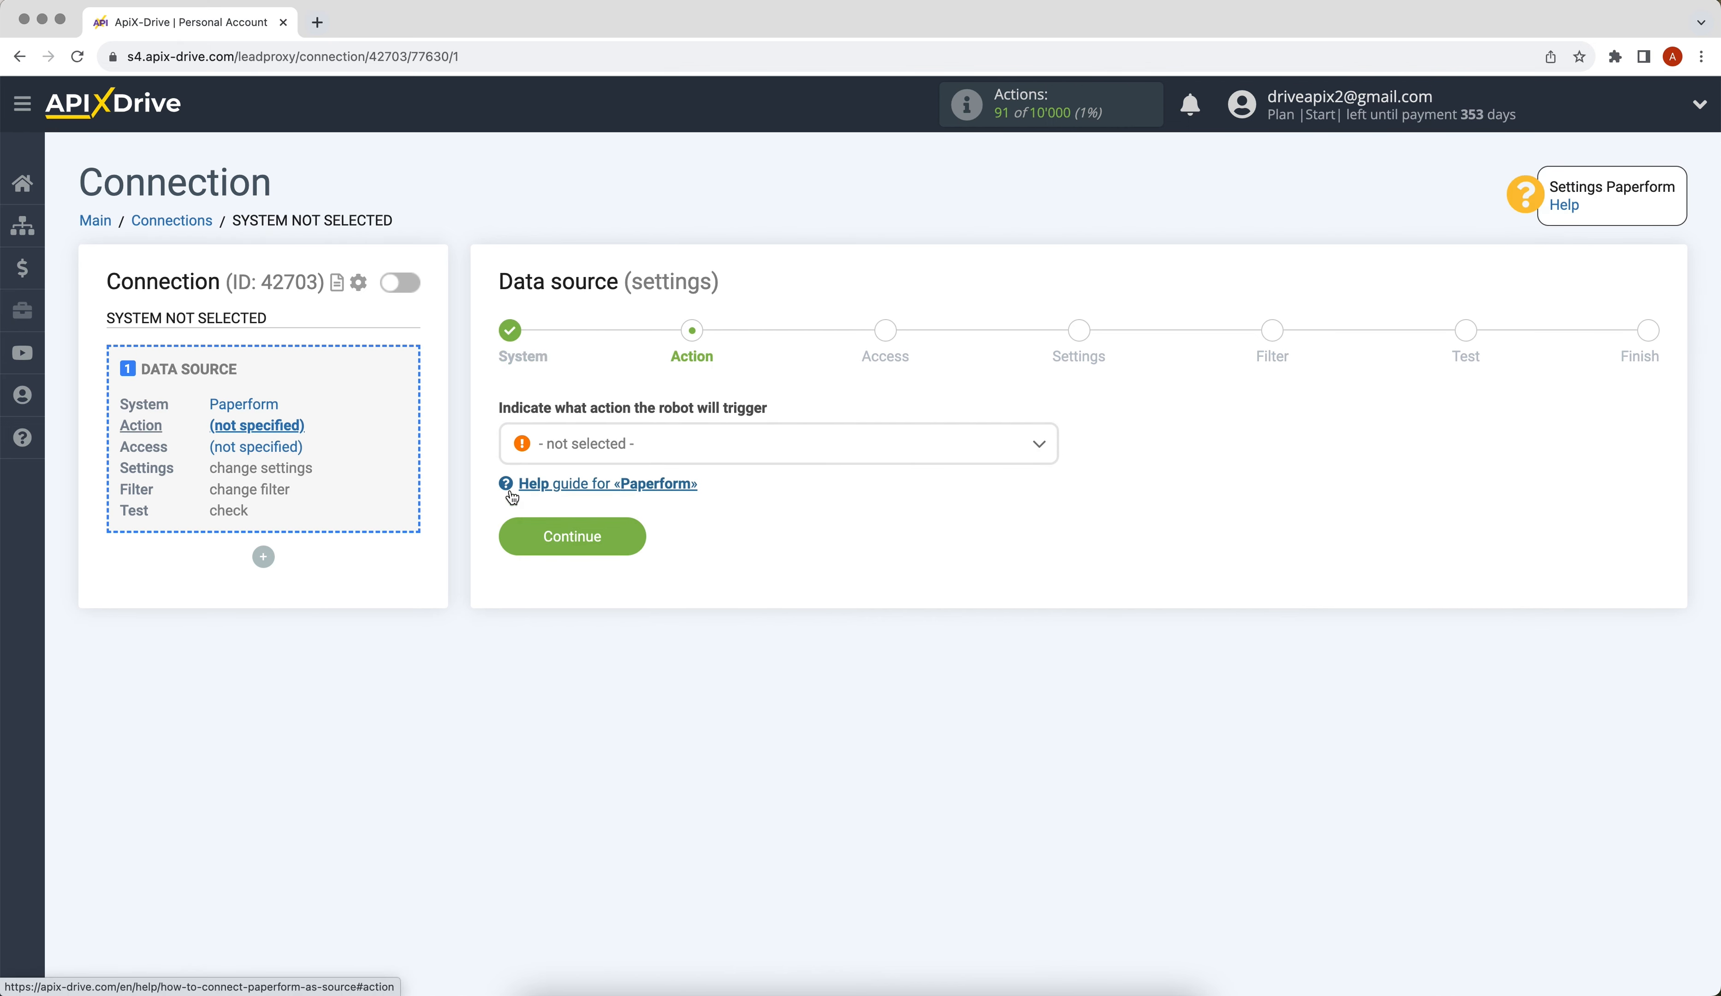
- Set the Paperform source action to Get DATA
left_click(571, 446)
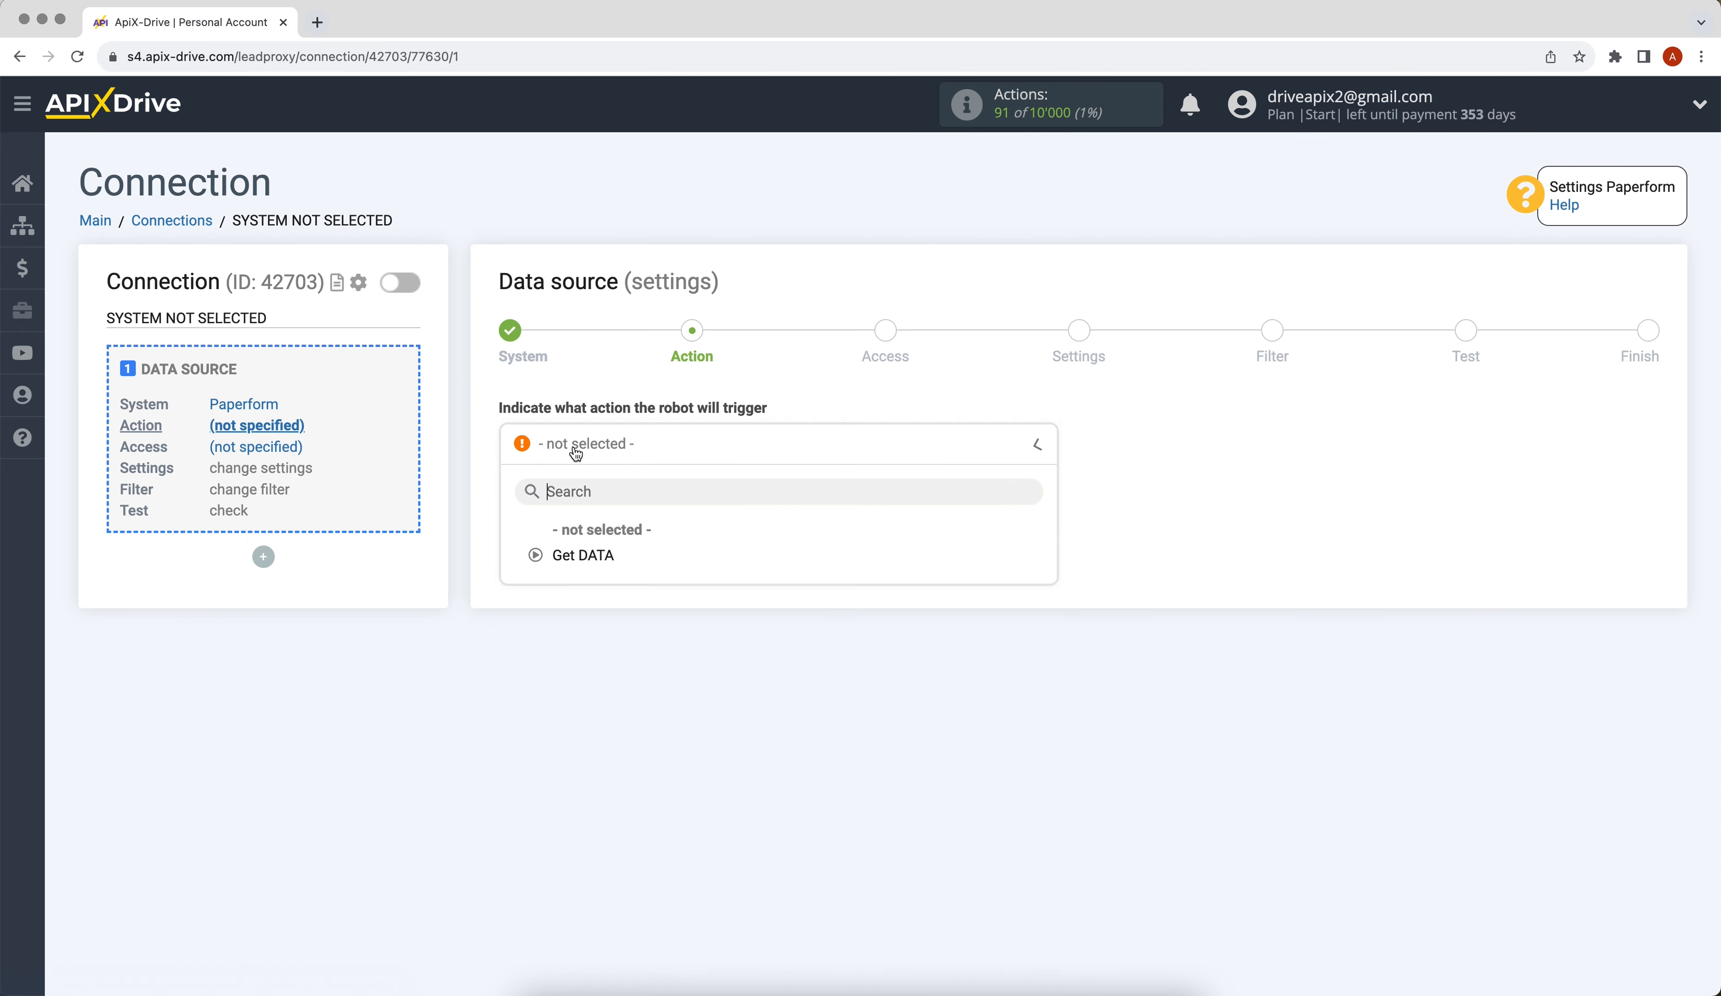
left_click(576, 557)
left_click(518, 547)
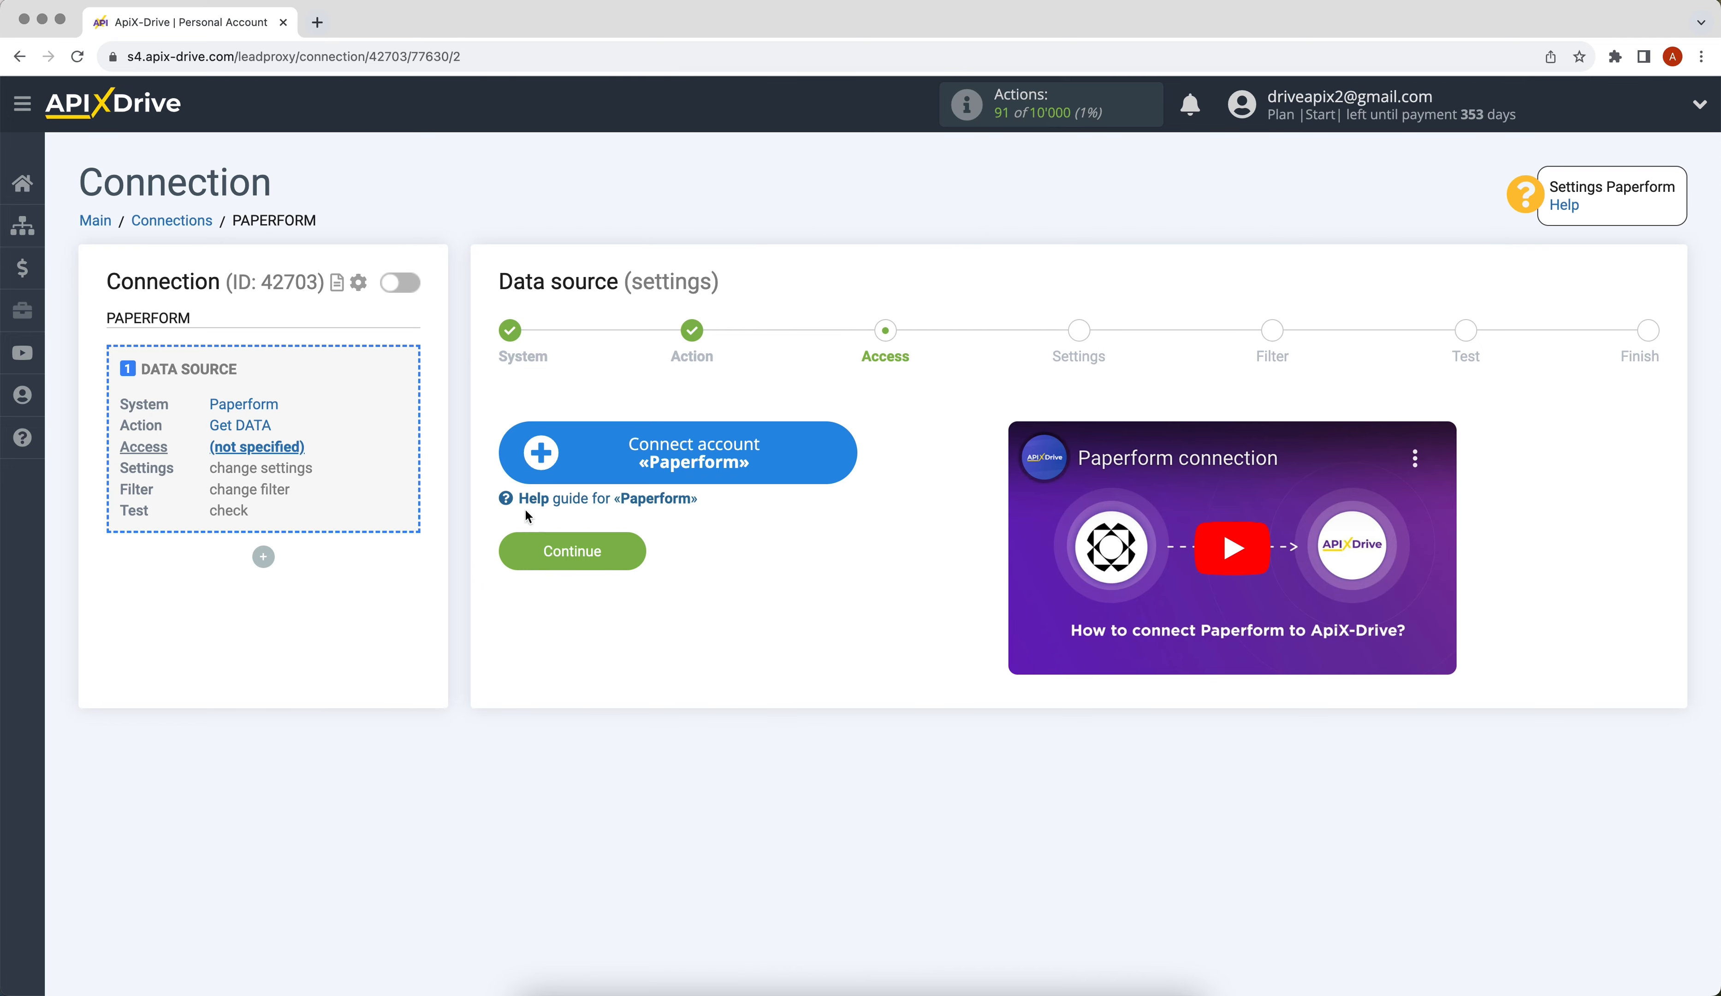
- Connect a Paperform account and select it as the login
left_click(544, 471)
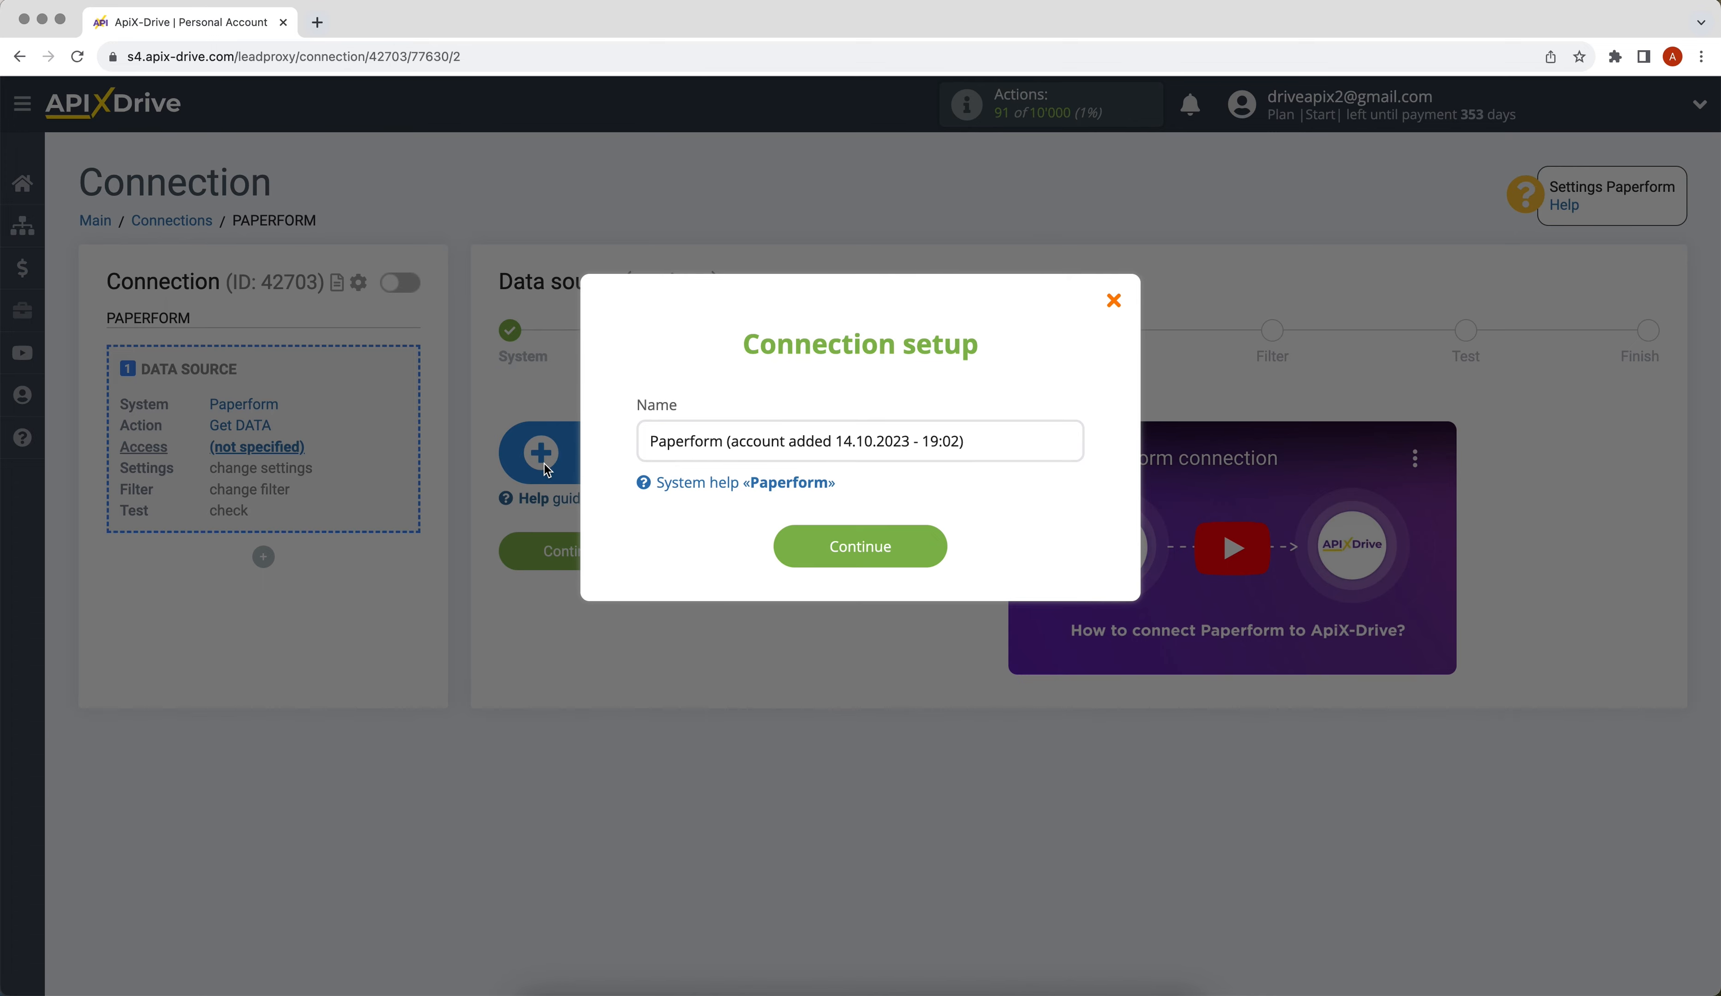
left_click(784, 548)
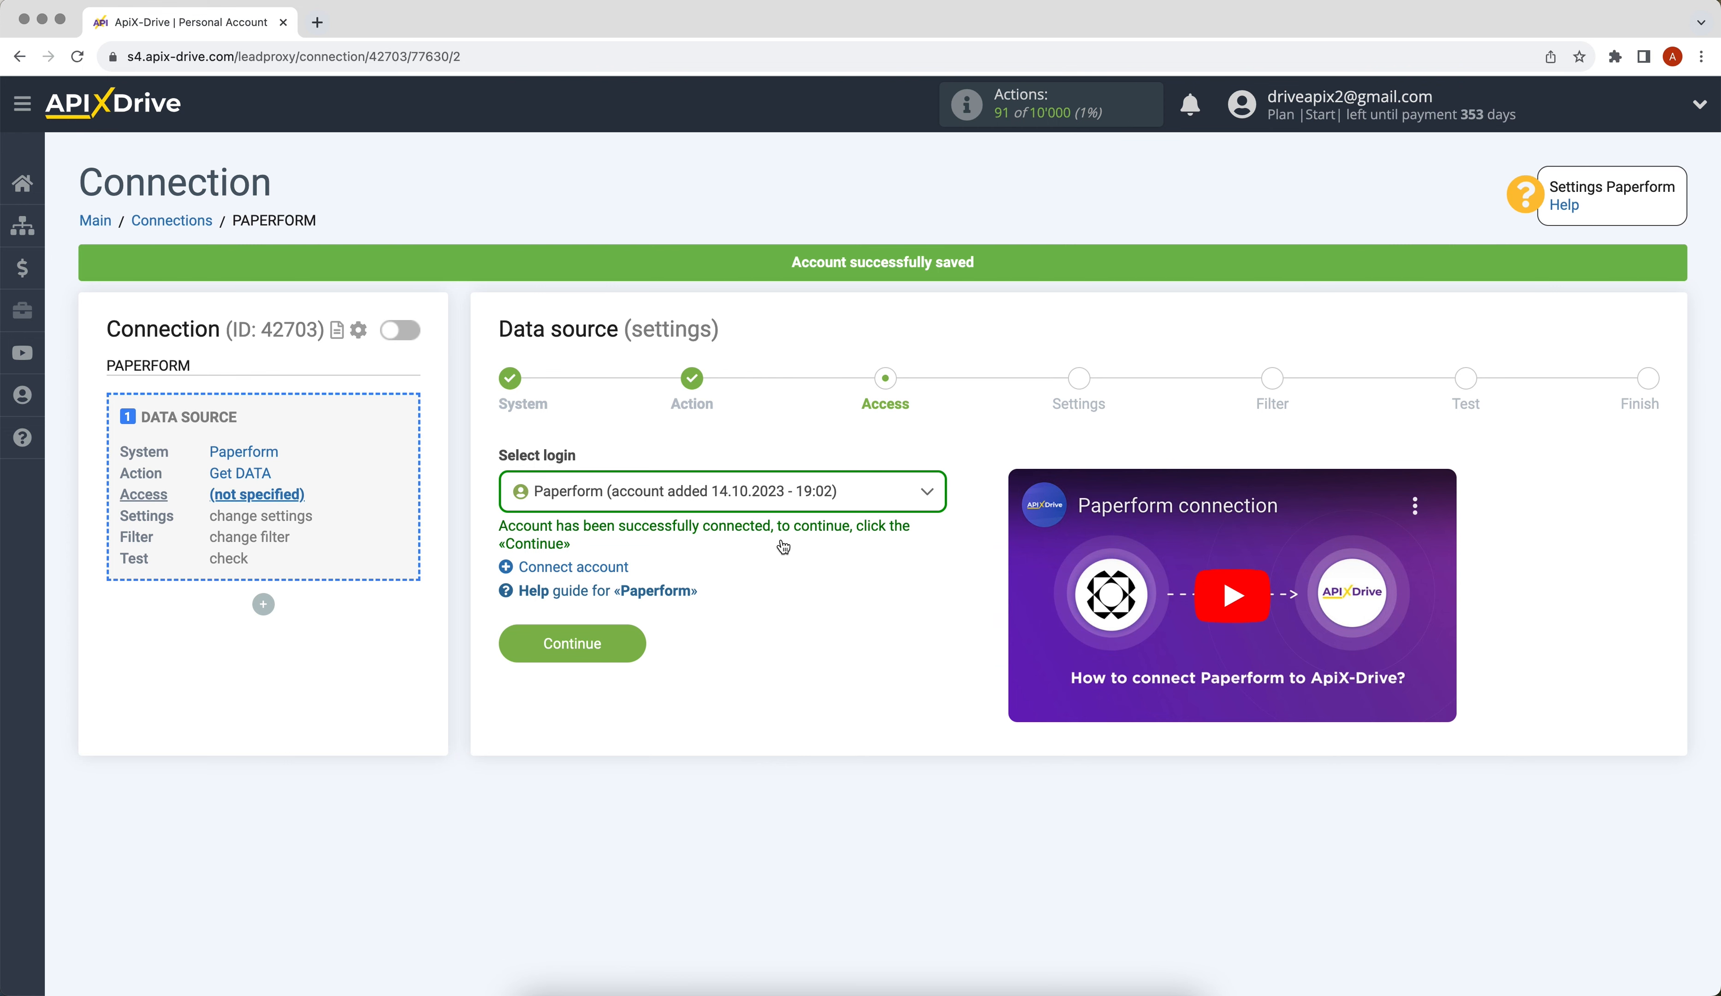
left_click(759, 500)
left_click(768, 624)
- Continue to the source settings and copy the 'URL for receiving data' webhook
left_click(535, 647)
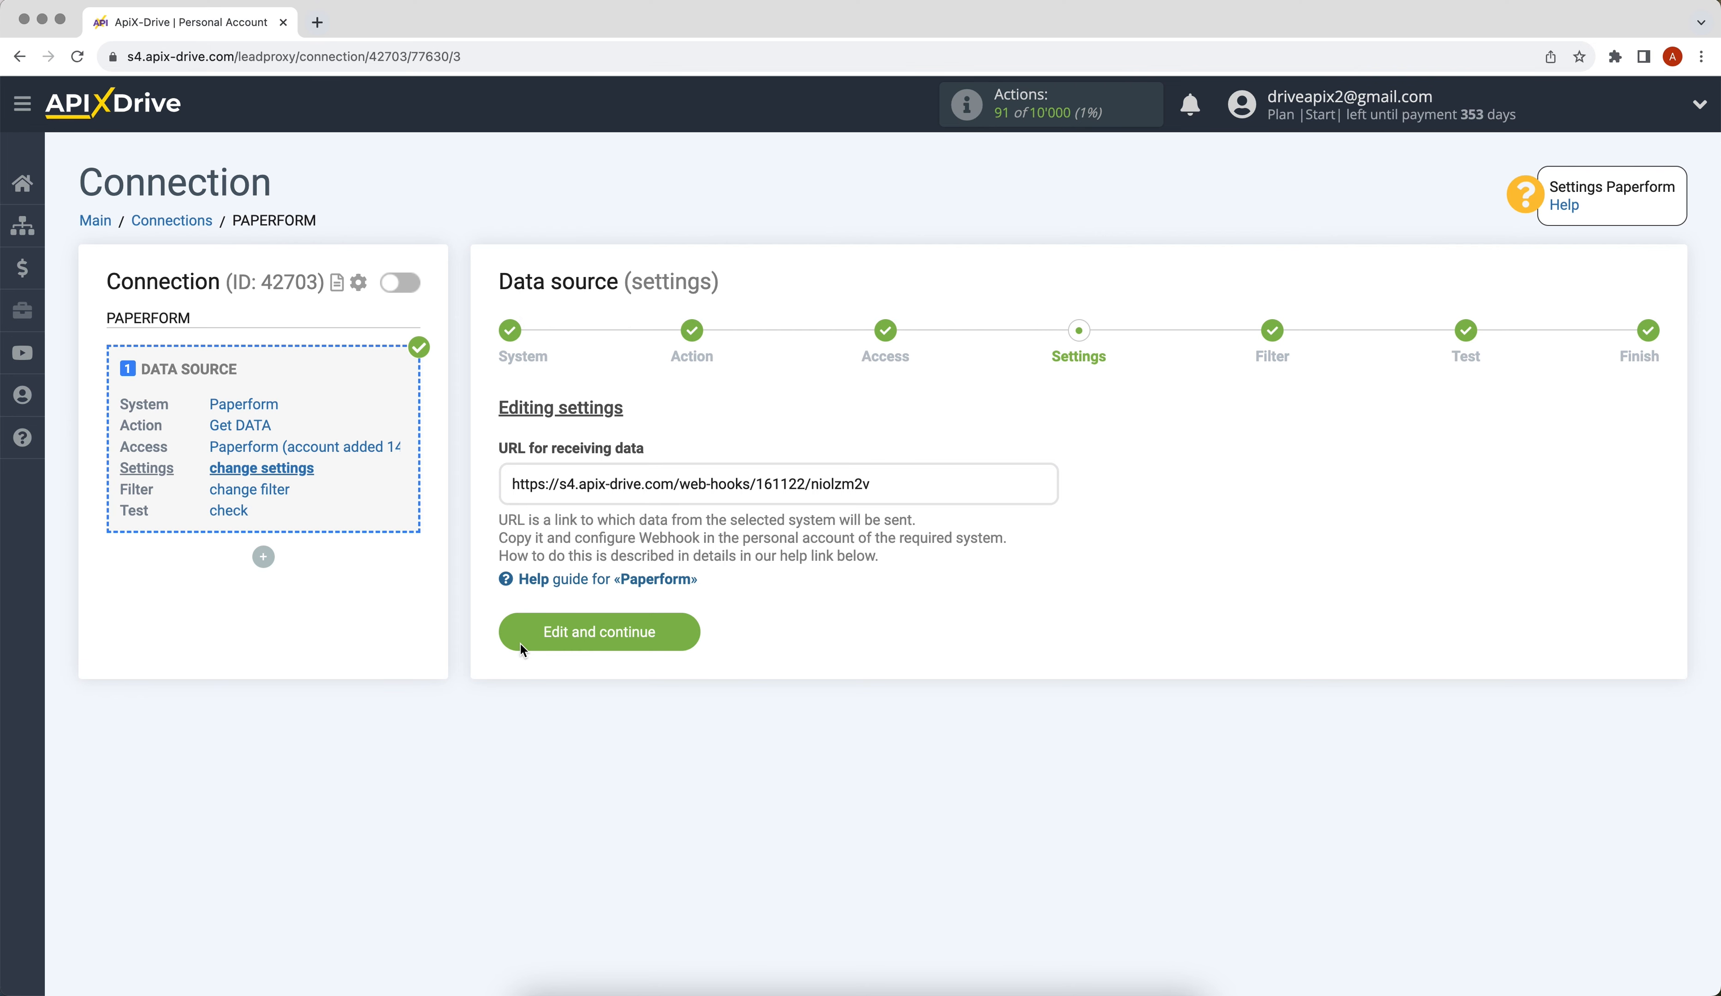
left_click_drag(512, 484, 833, 476)
triple_click(833, 477)
right_click(852, 479)
left_click(862, 521)
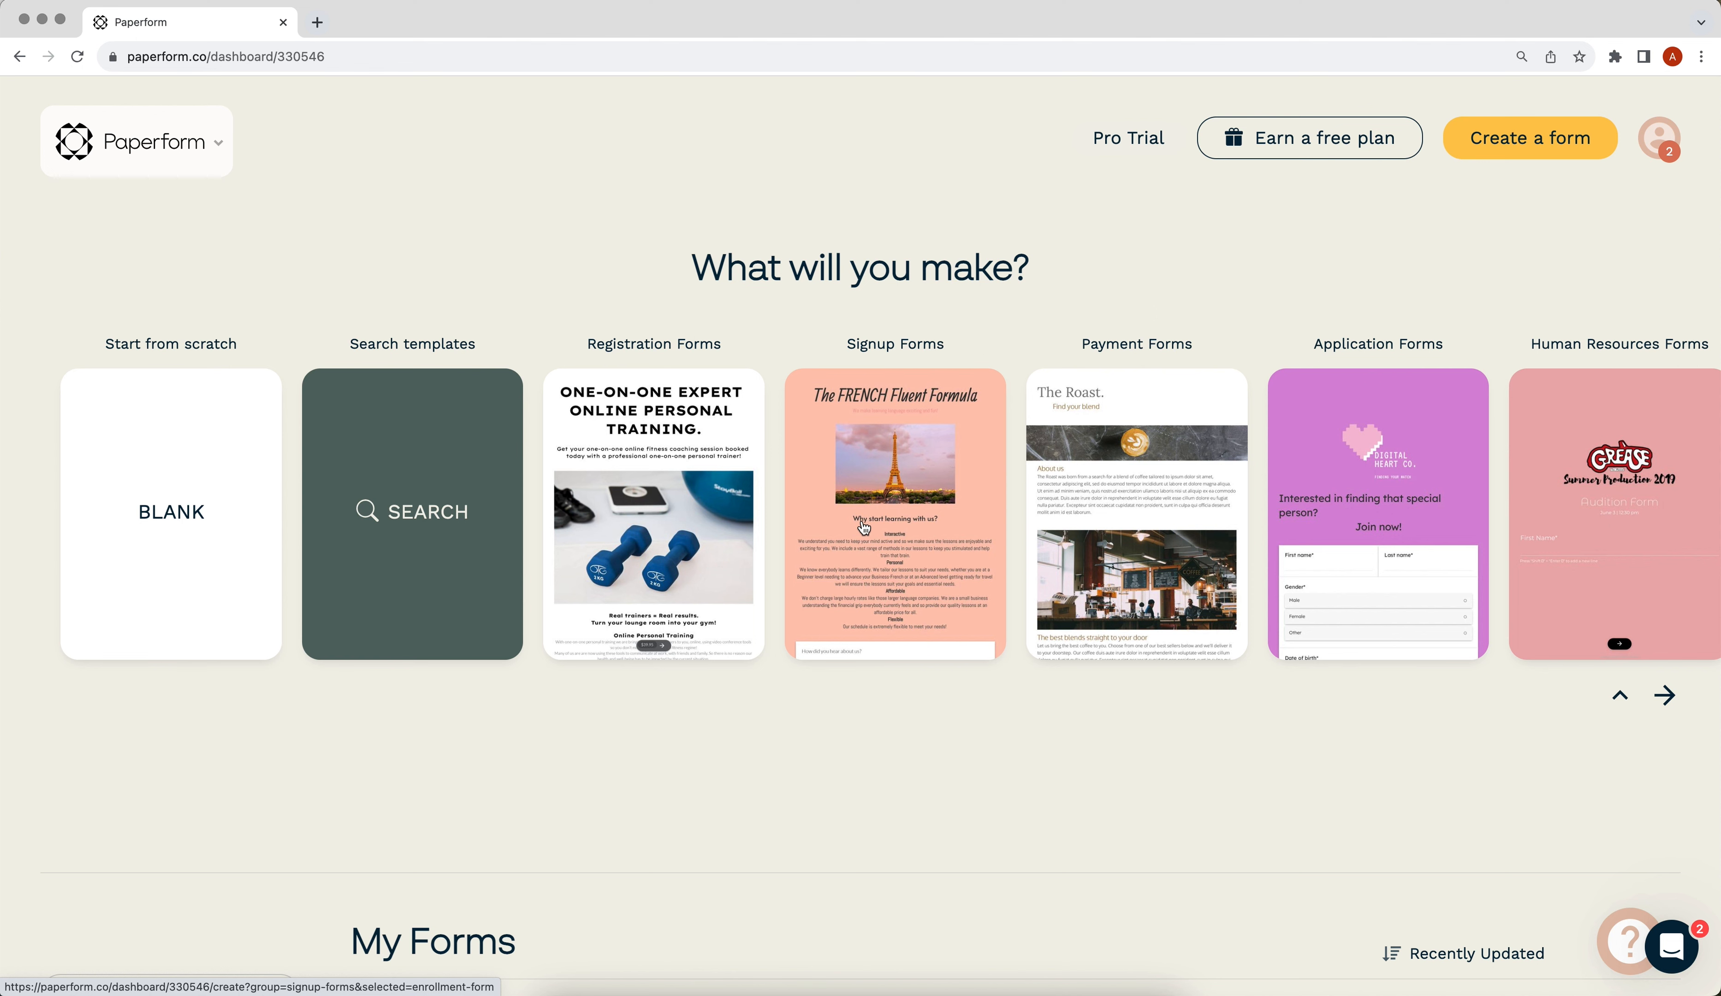
- Open the Subscribe & Sign Up Form's Integrations & Webhooks page
scroll(863, 527, "down", 5)
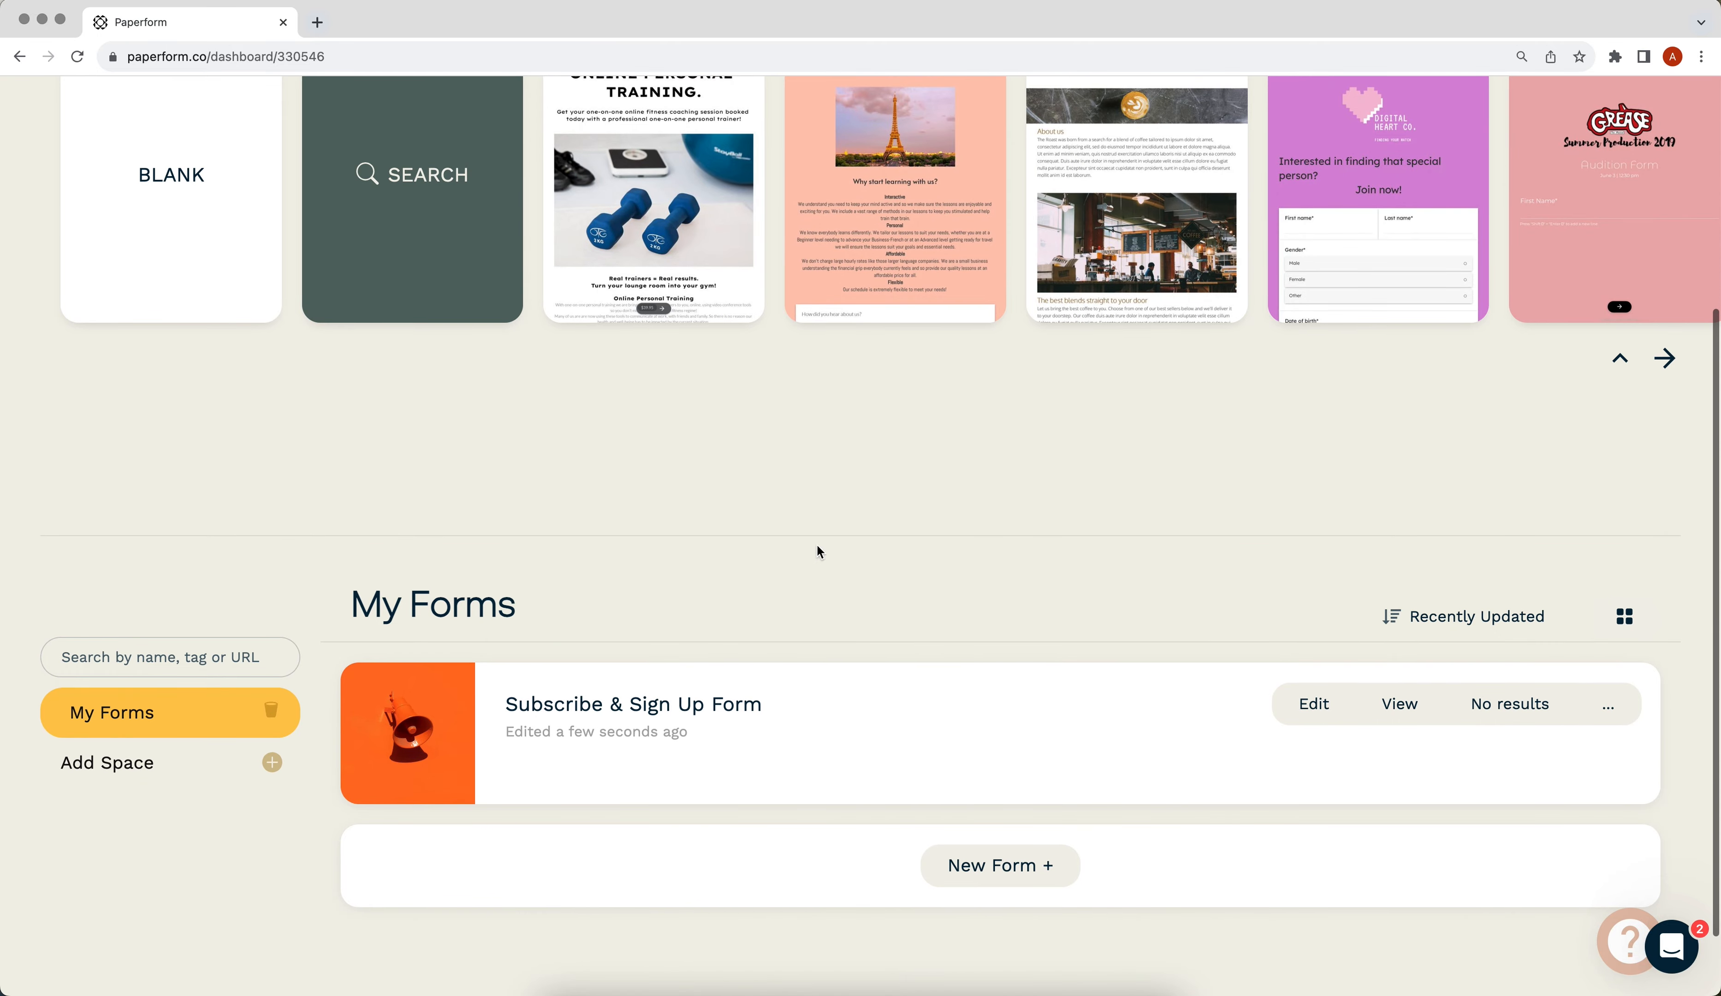
left_click(410, 711)
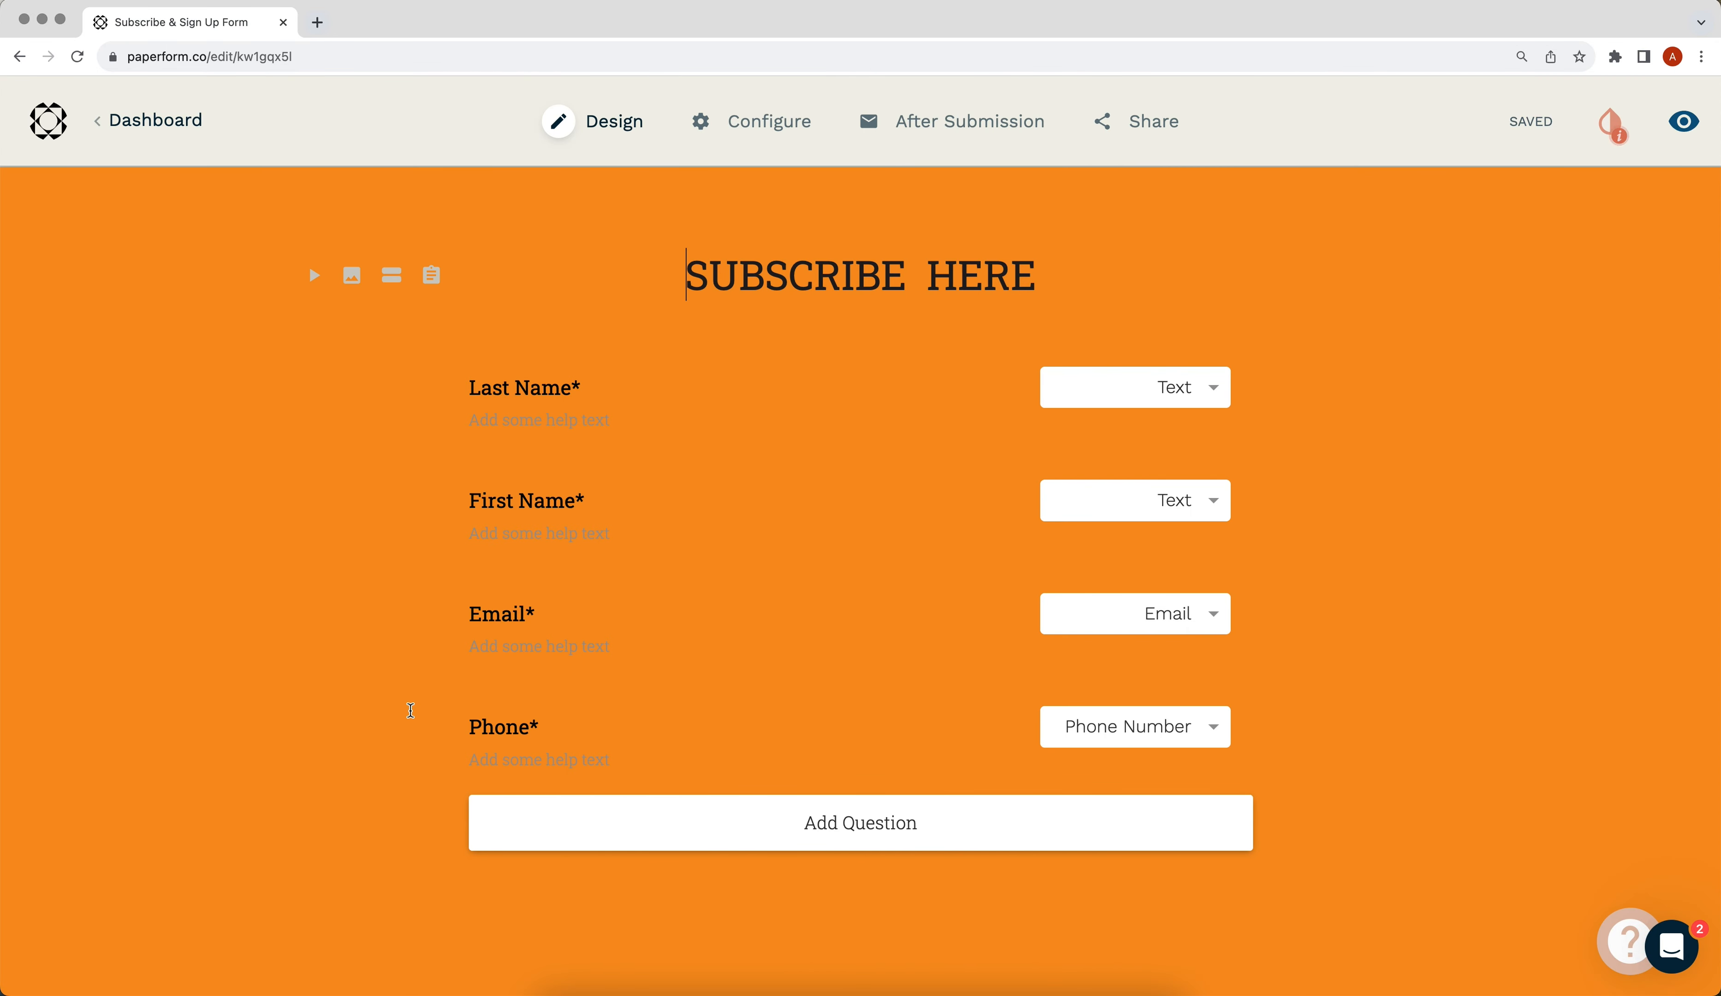
mouse_move(953, 139)
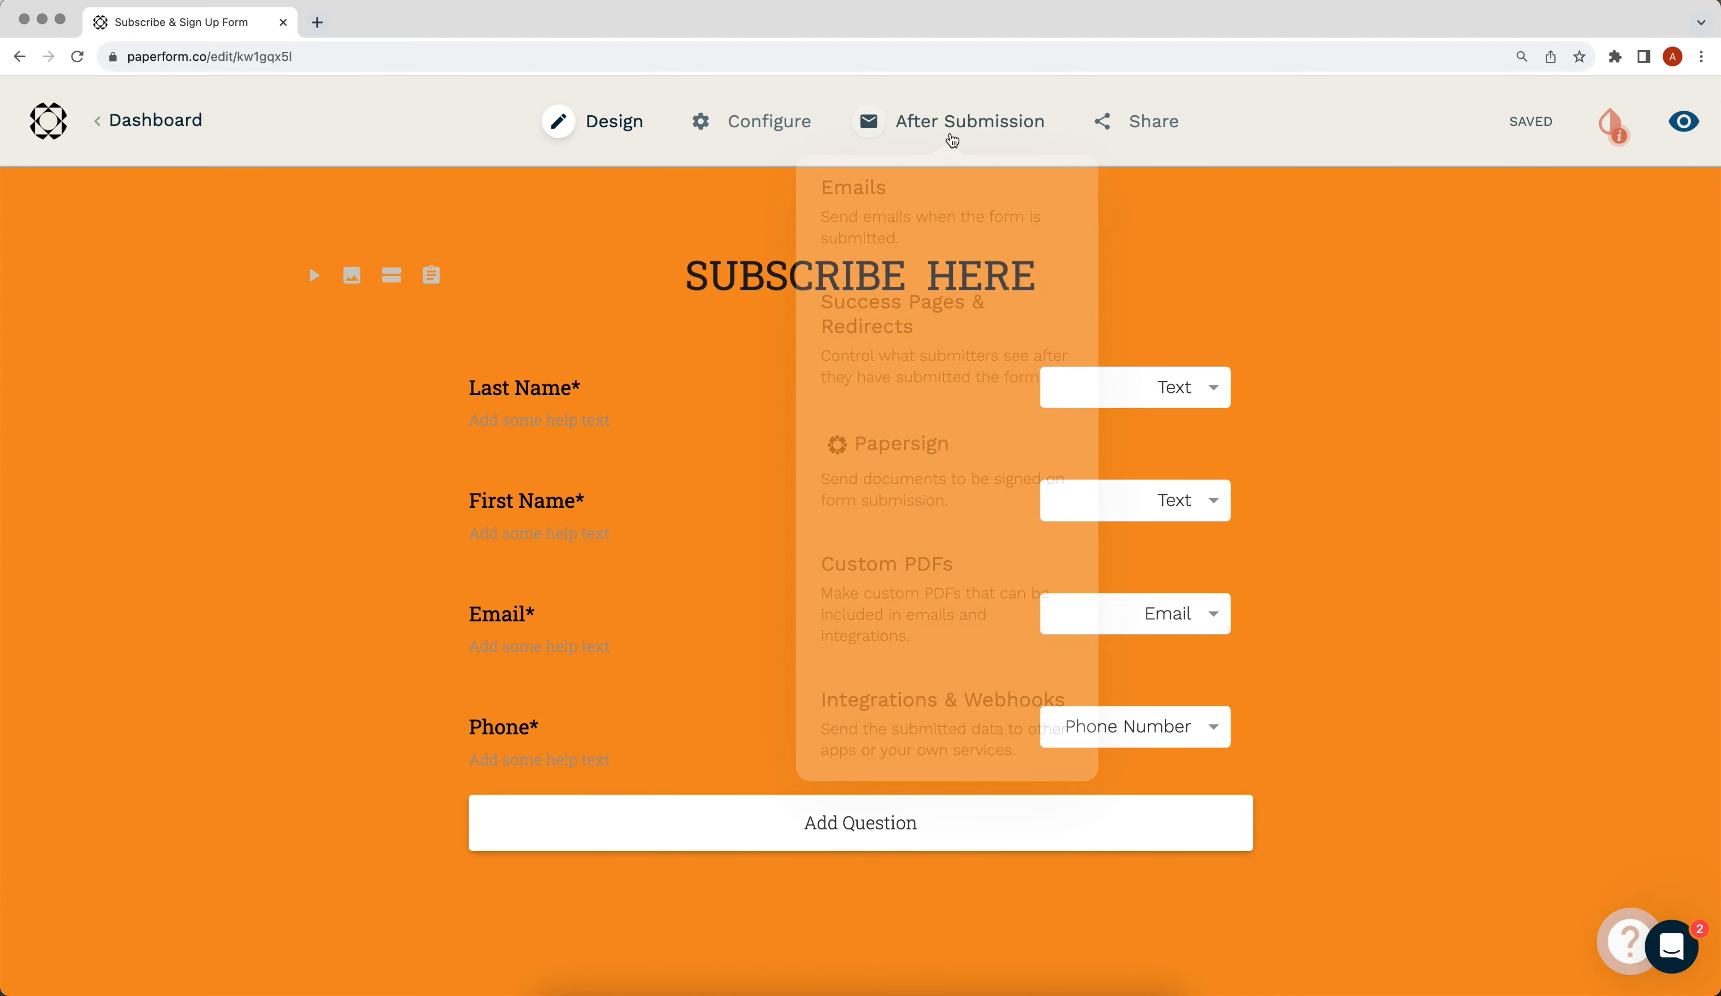
left_click(948, 700)
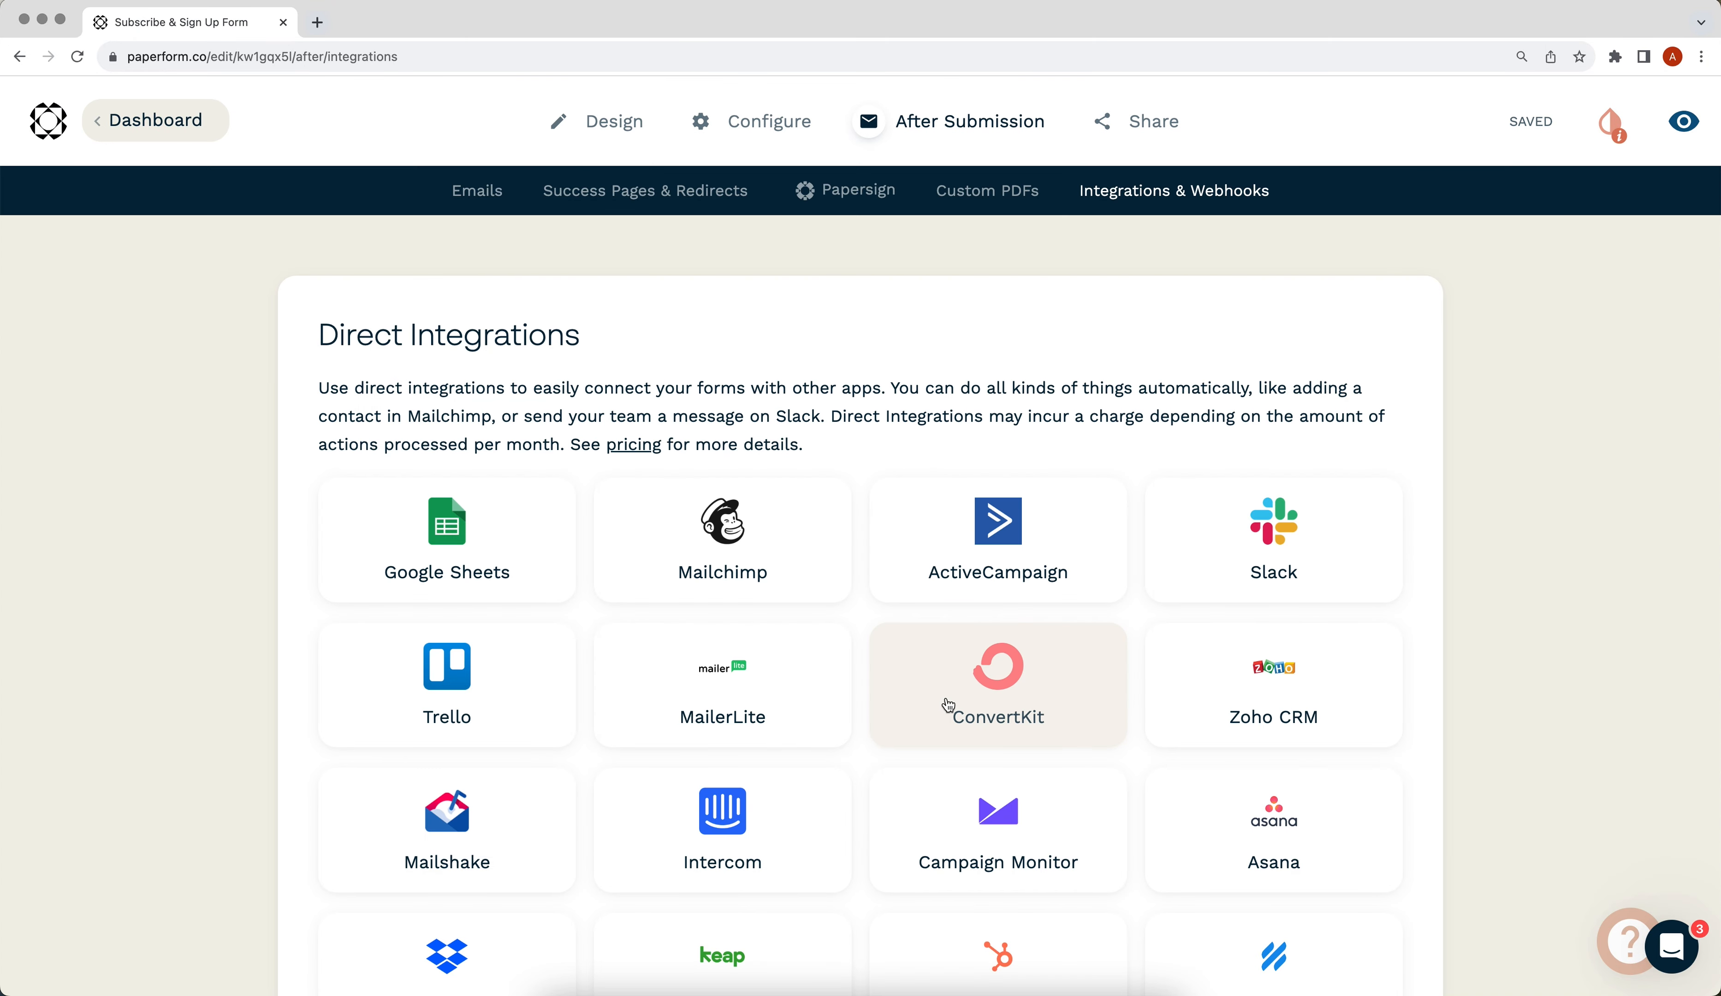
scroll(949, 704, "down", 6)
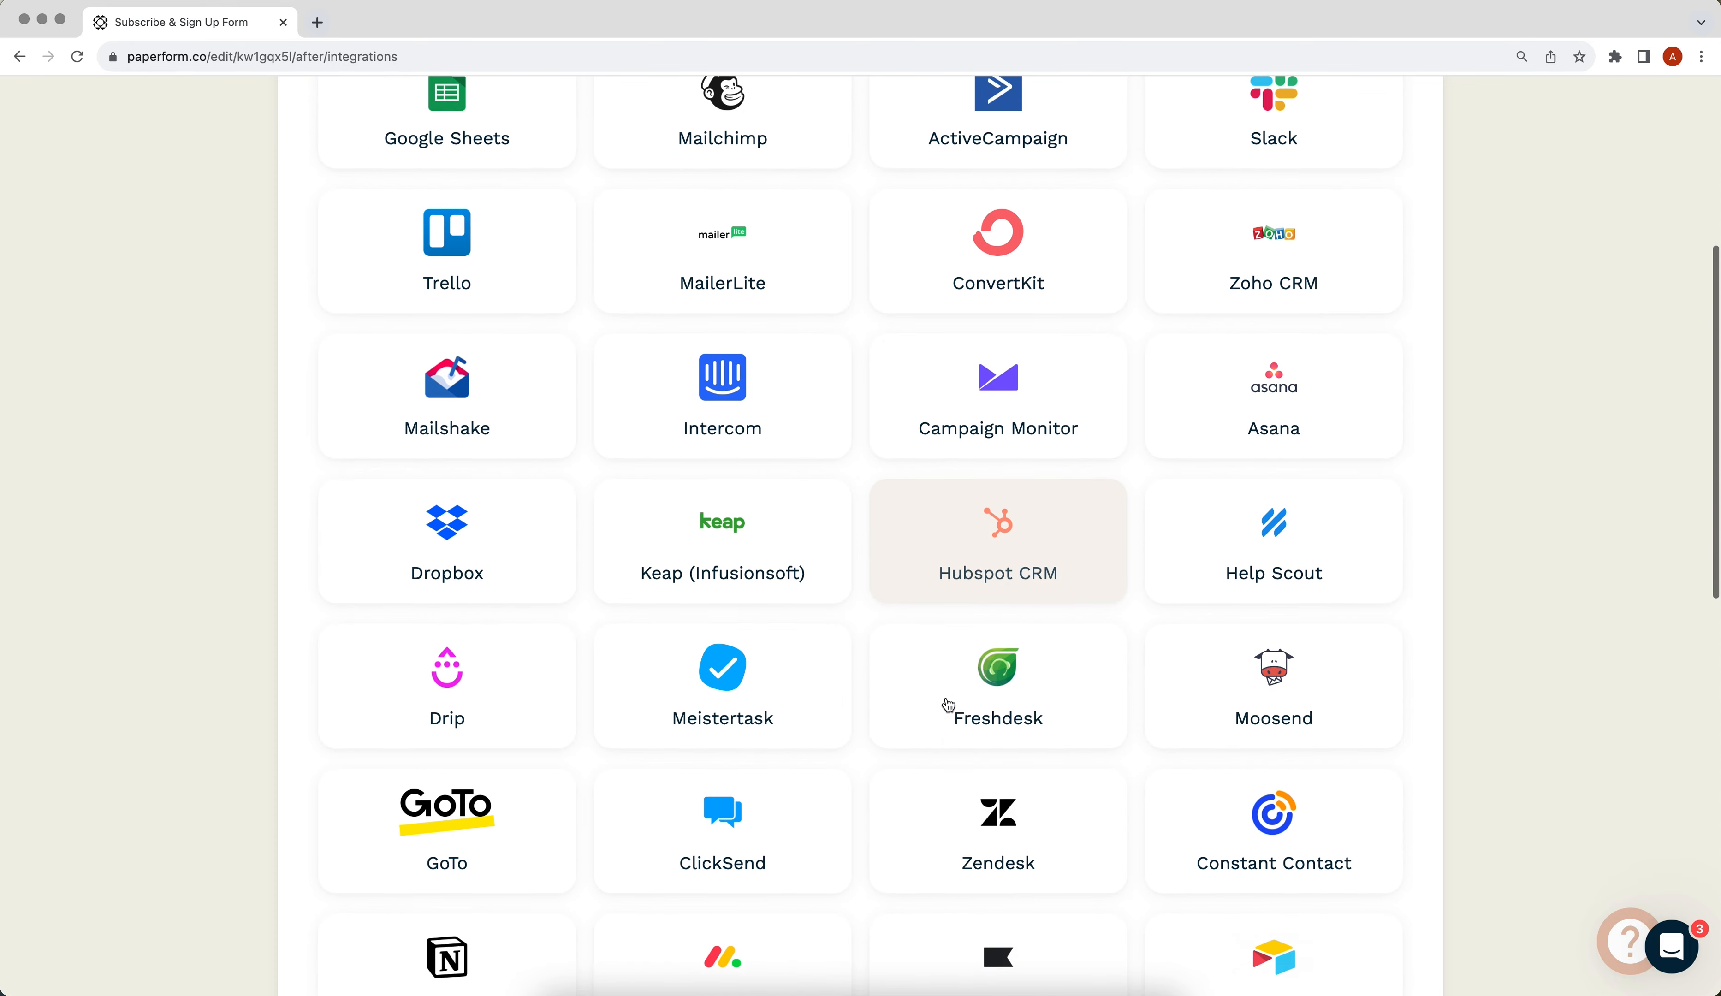
scroll(948, 705, "down", 9)
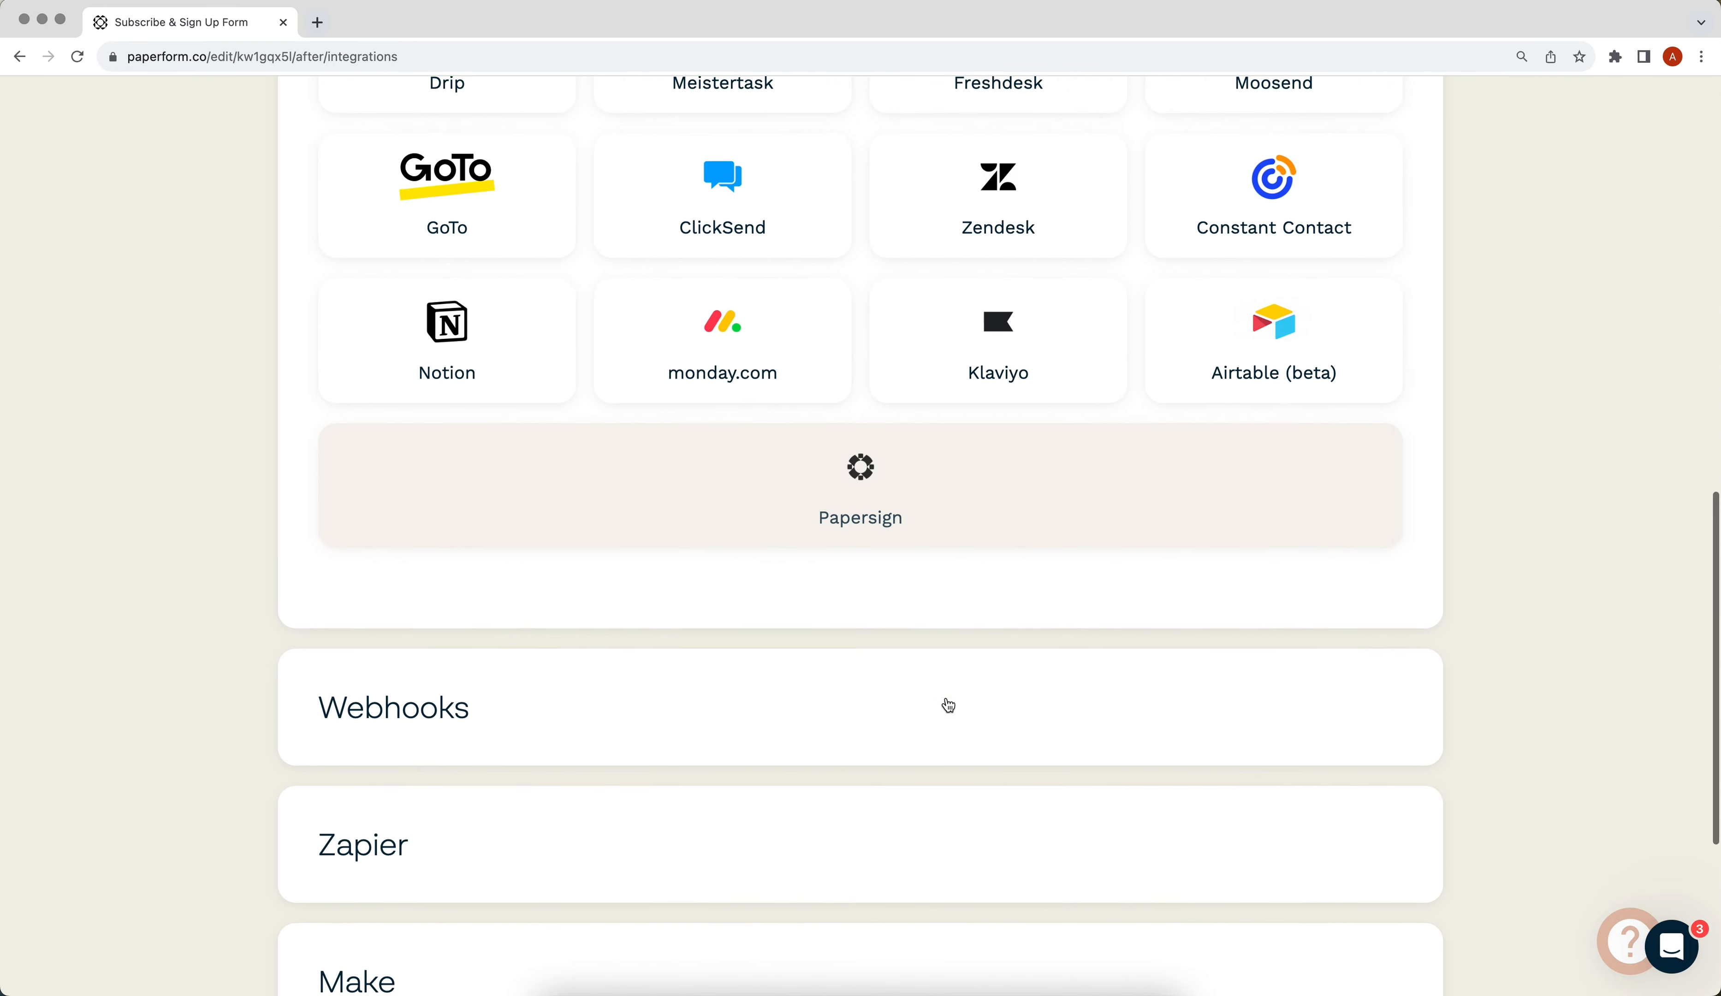
scroll(948, 704, "down", 3)
- Paste the ApiX-Drive URL into the Webhooks section and add it as a webhook
left_click(689, 558)
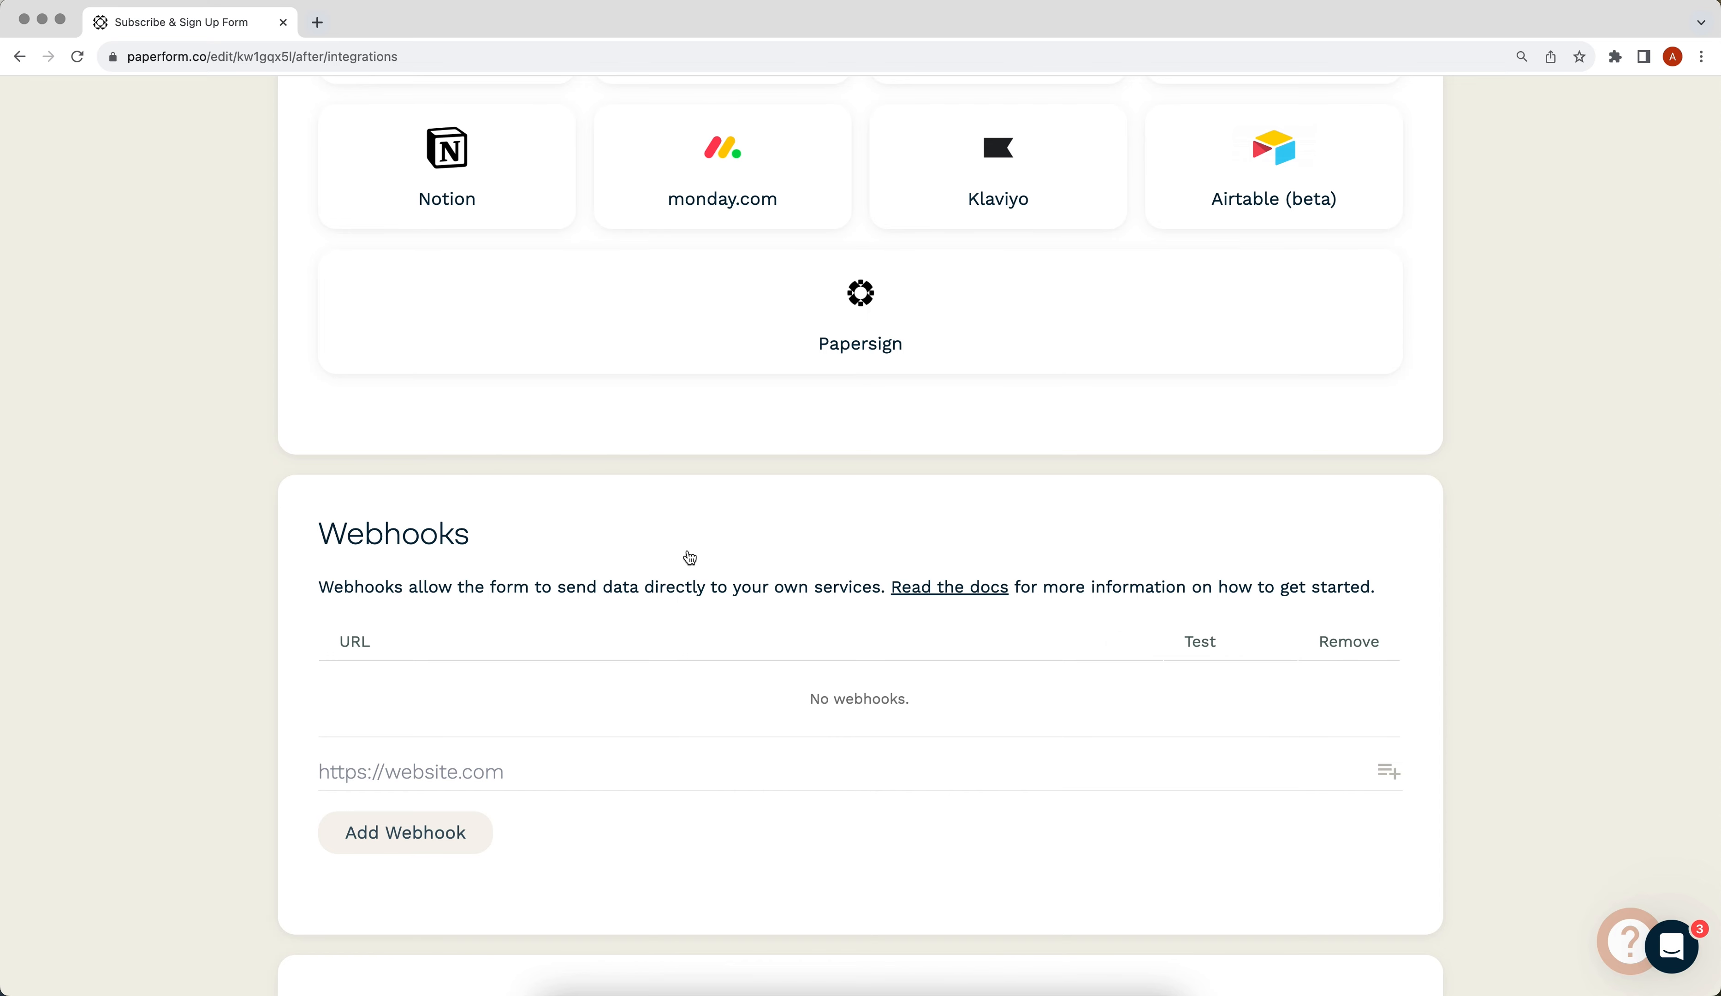
right_click(426, 768)
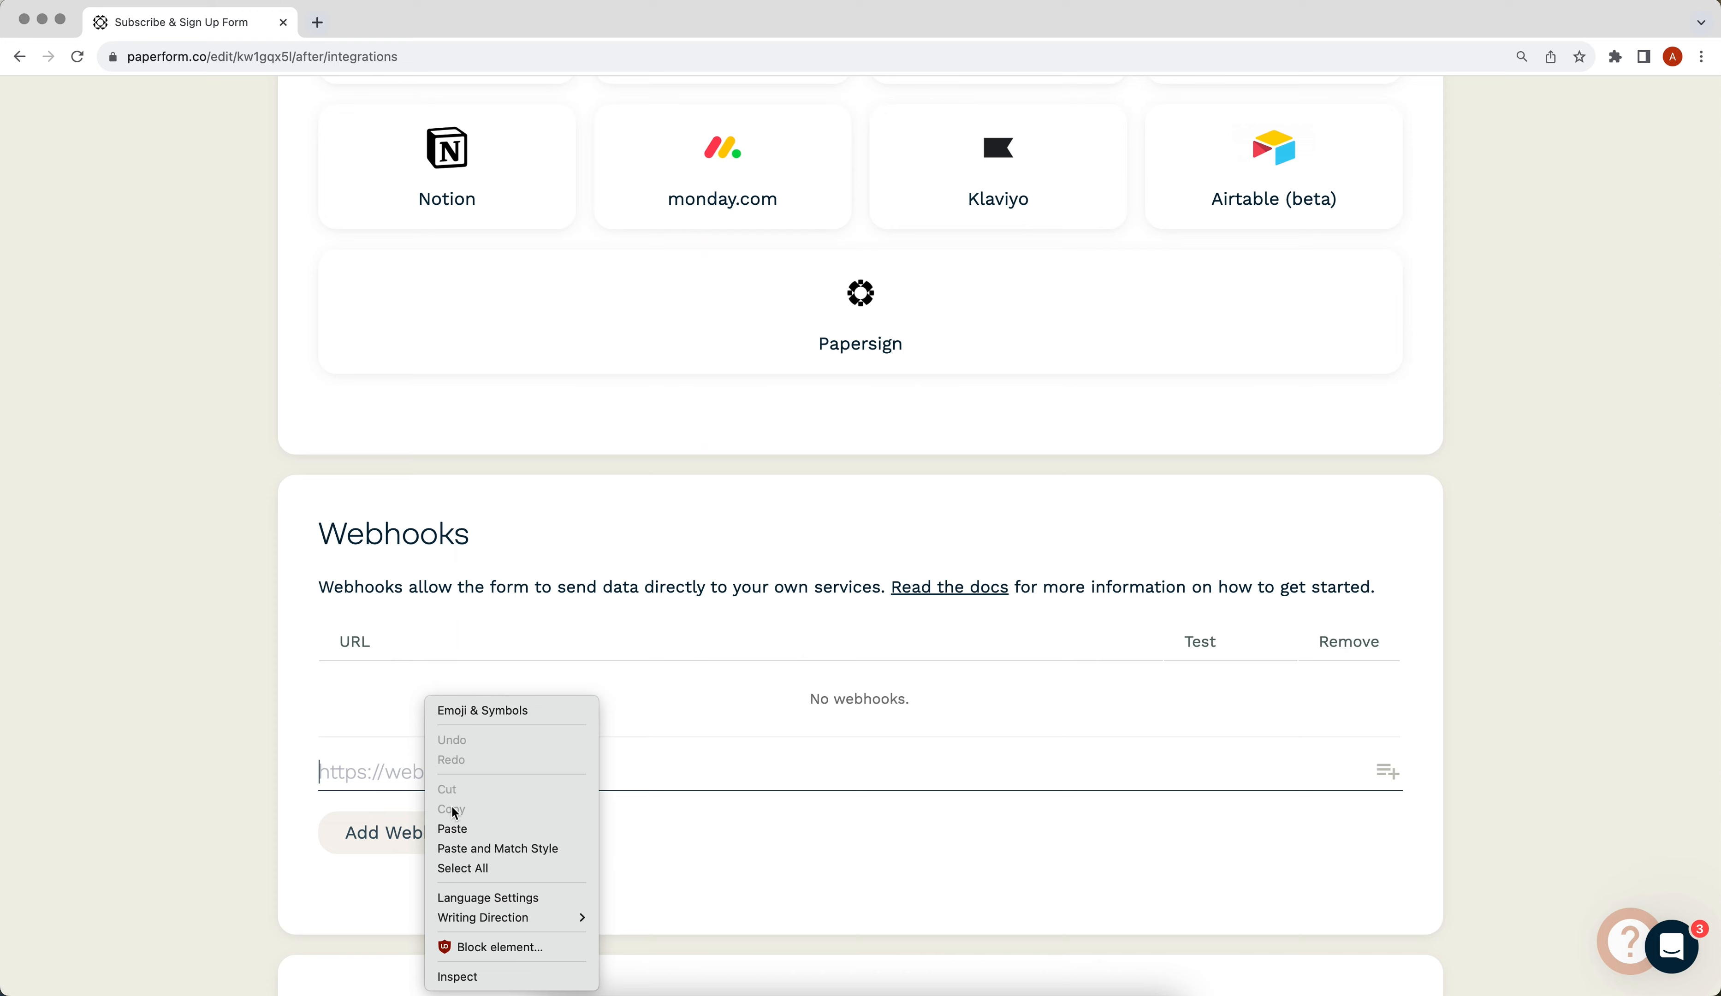
left_click(454, 828)
left_click(355, 835)
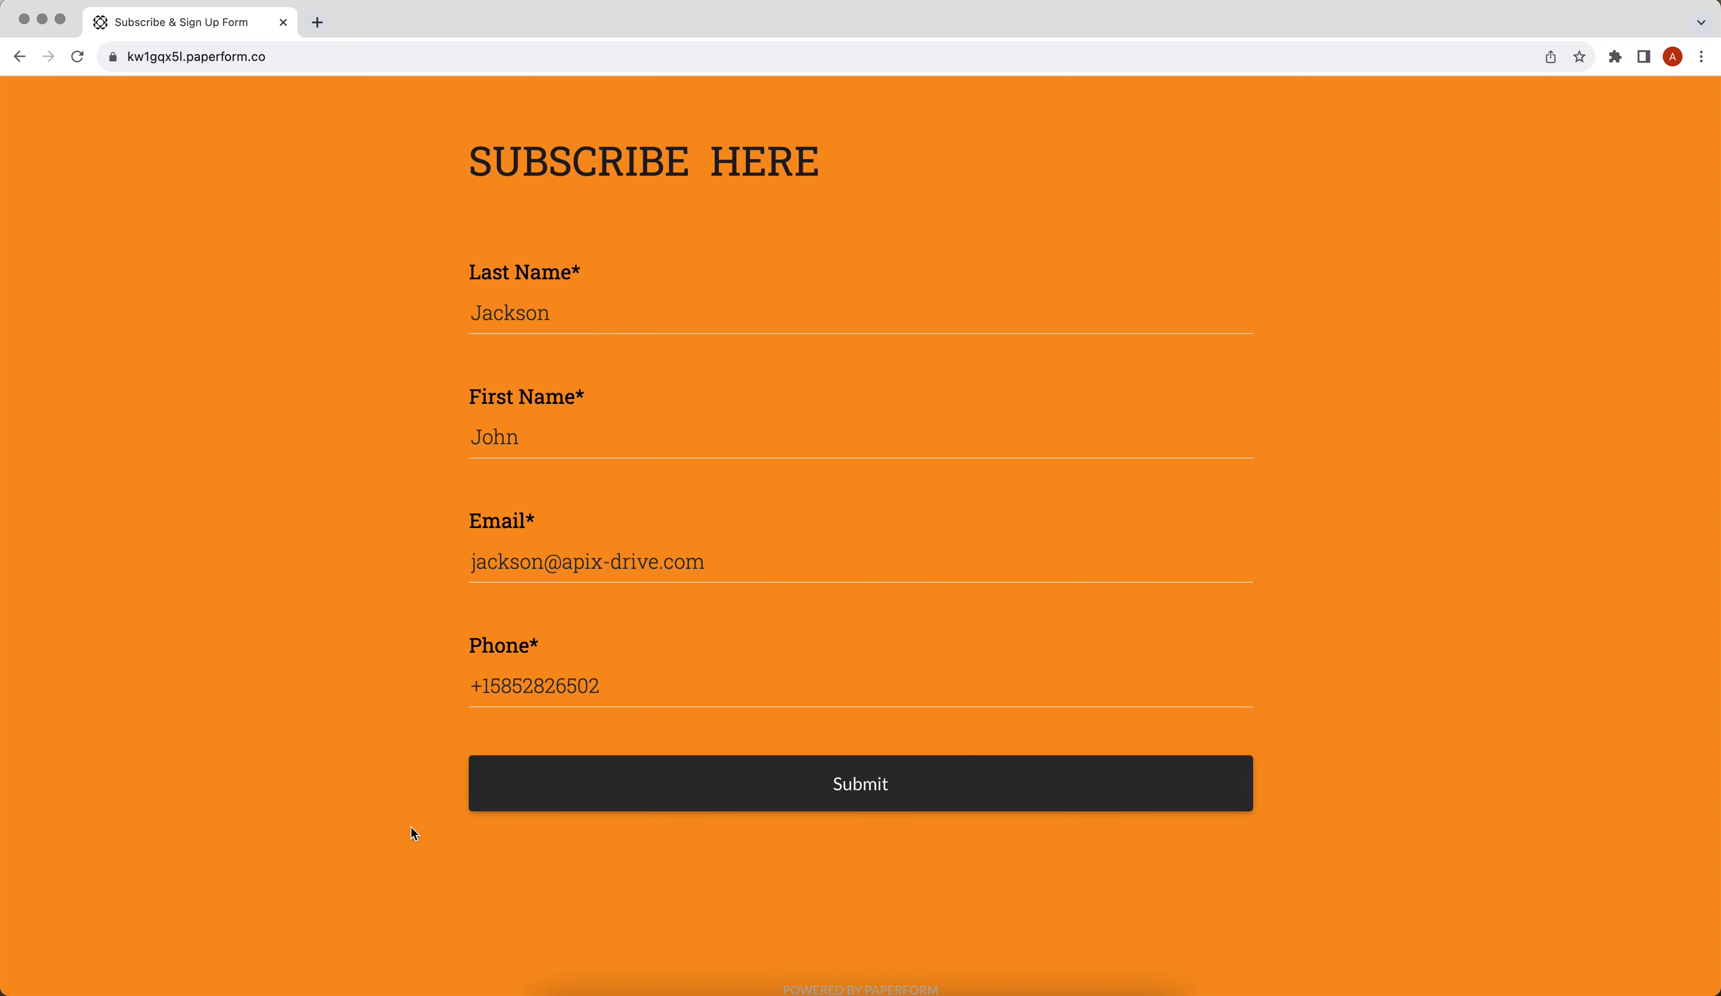
- Submit the test entry with last name, first name, email and phone filled in
left_click(601, 797)
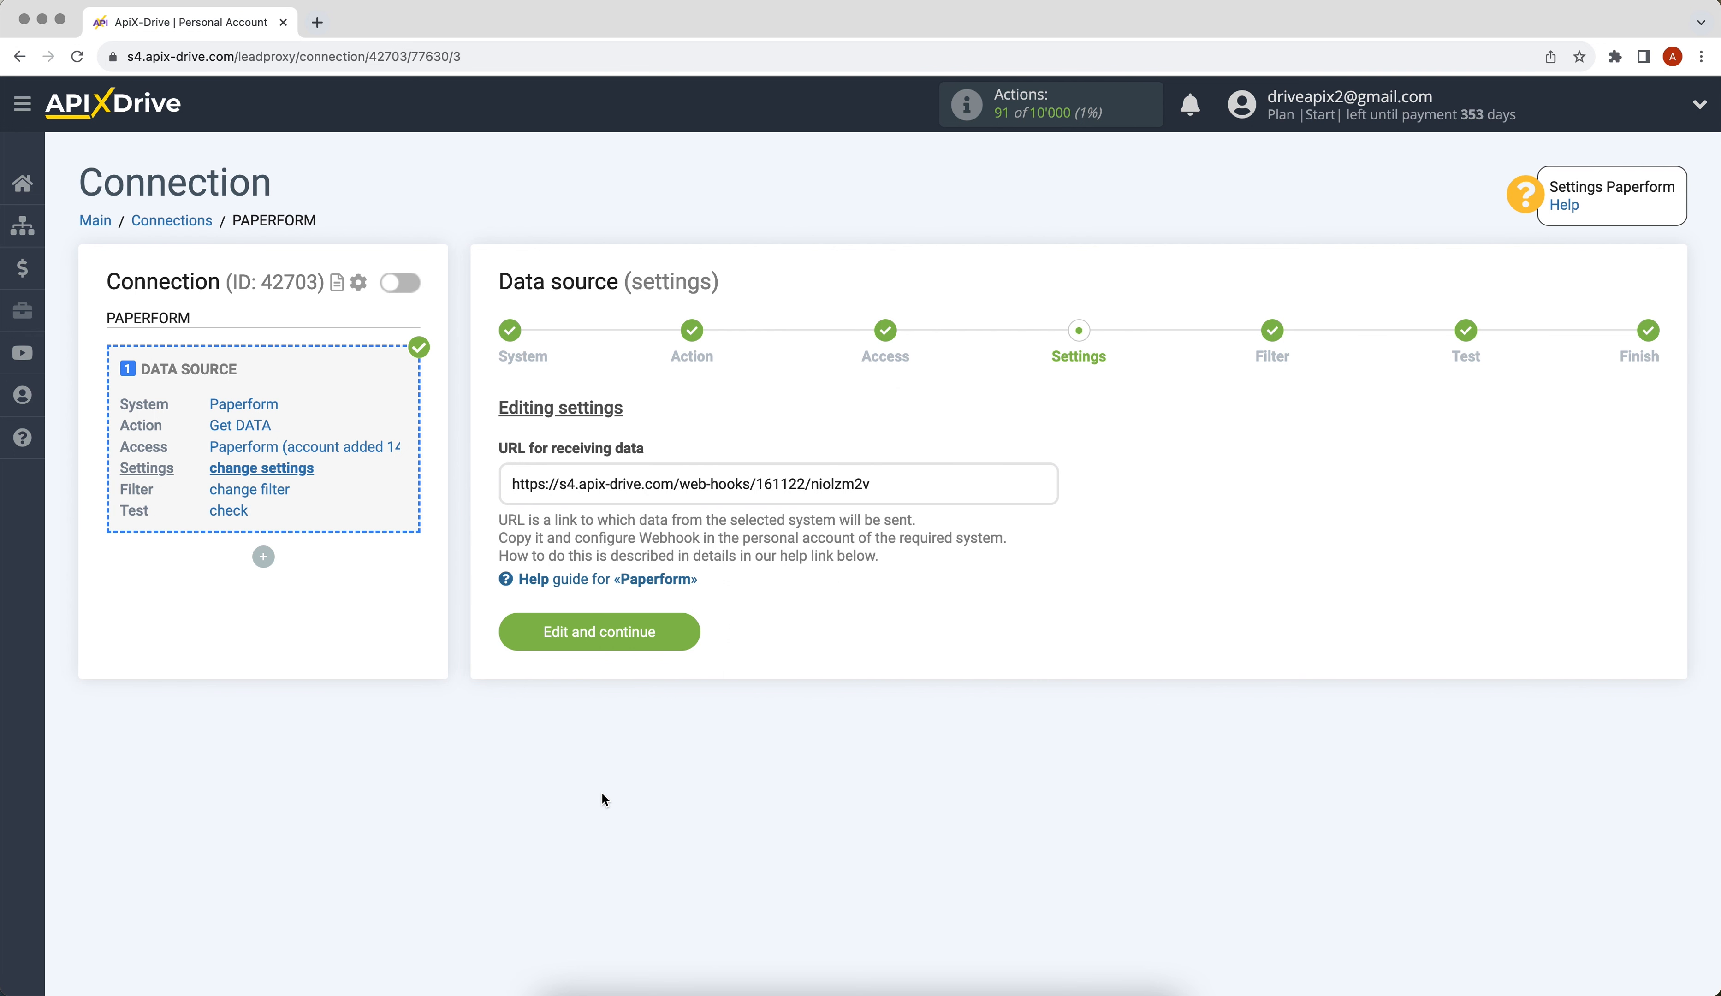
- Skip the filter, load the Paperform test submission data and finish the source setup
left_click(508, 628)
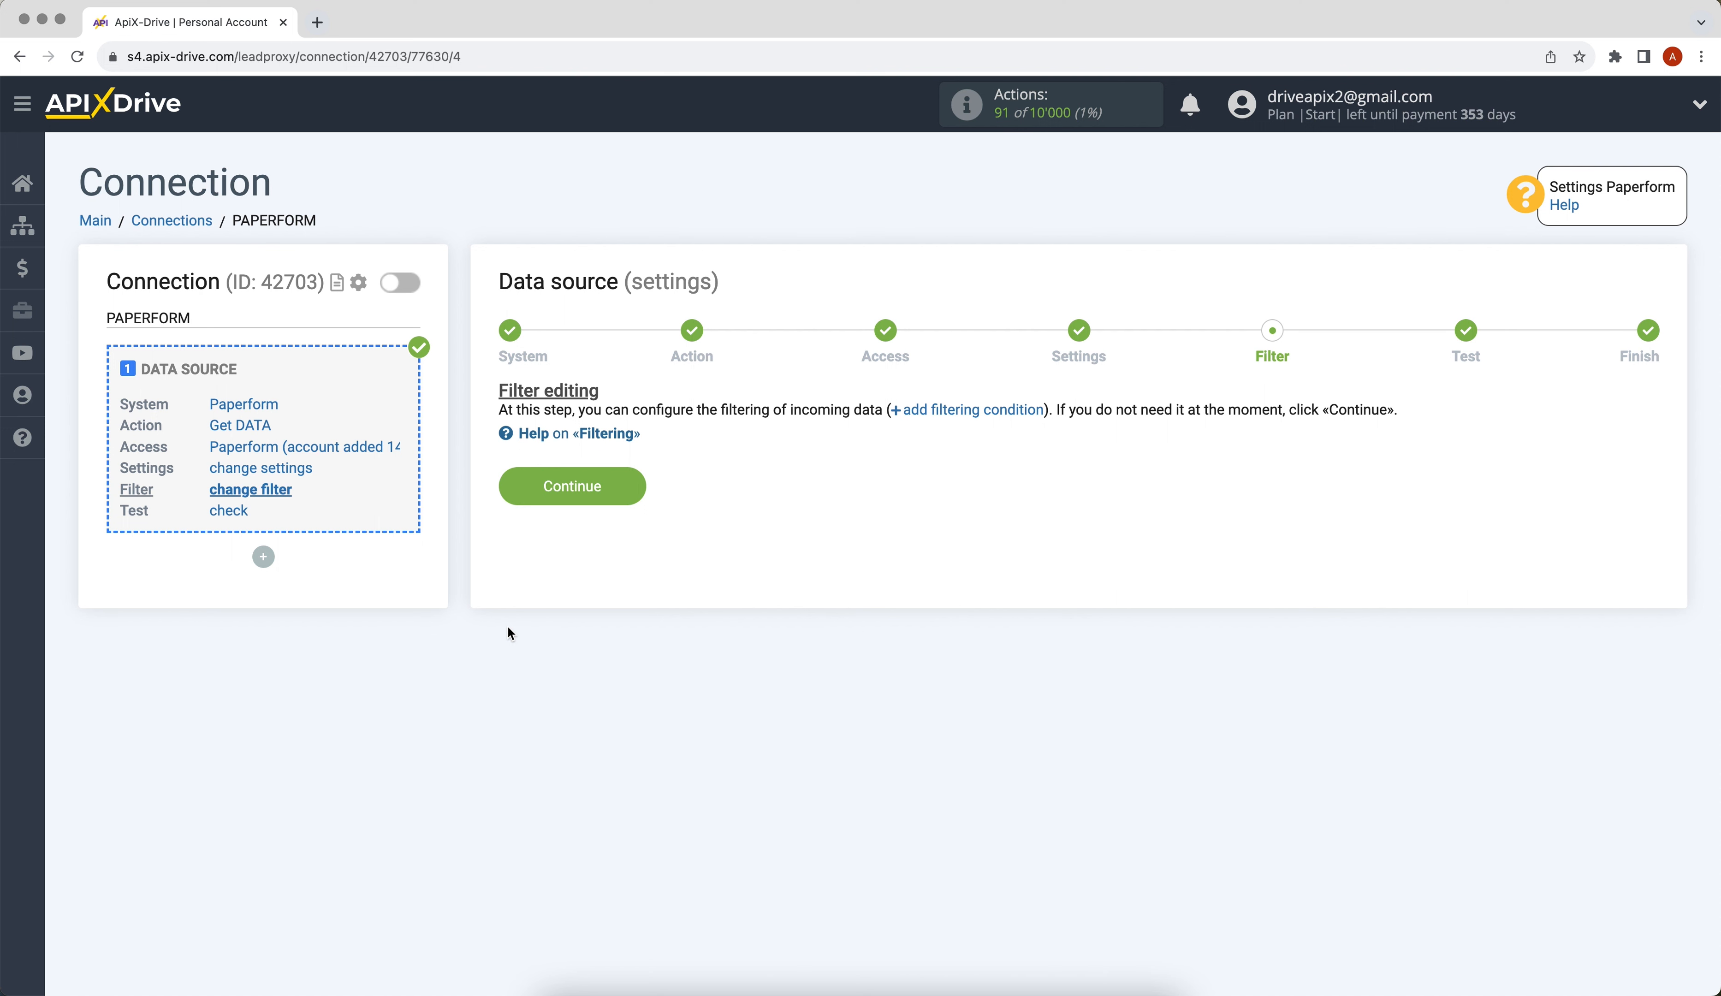
left_click(517, 494)
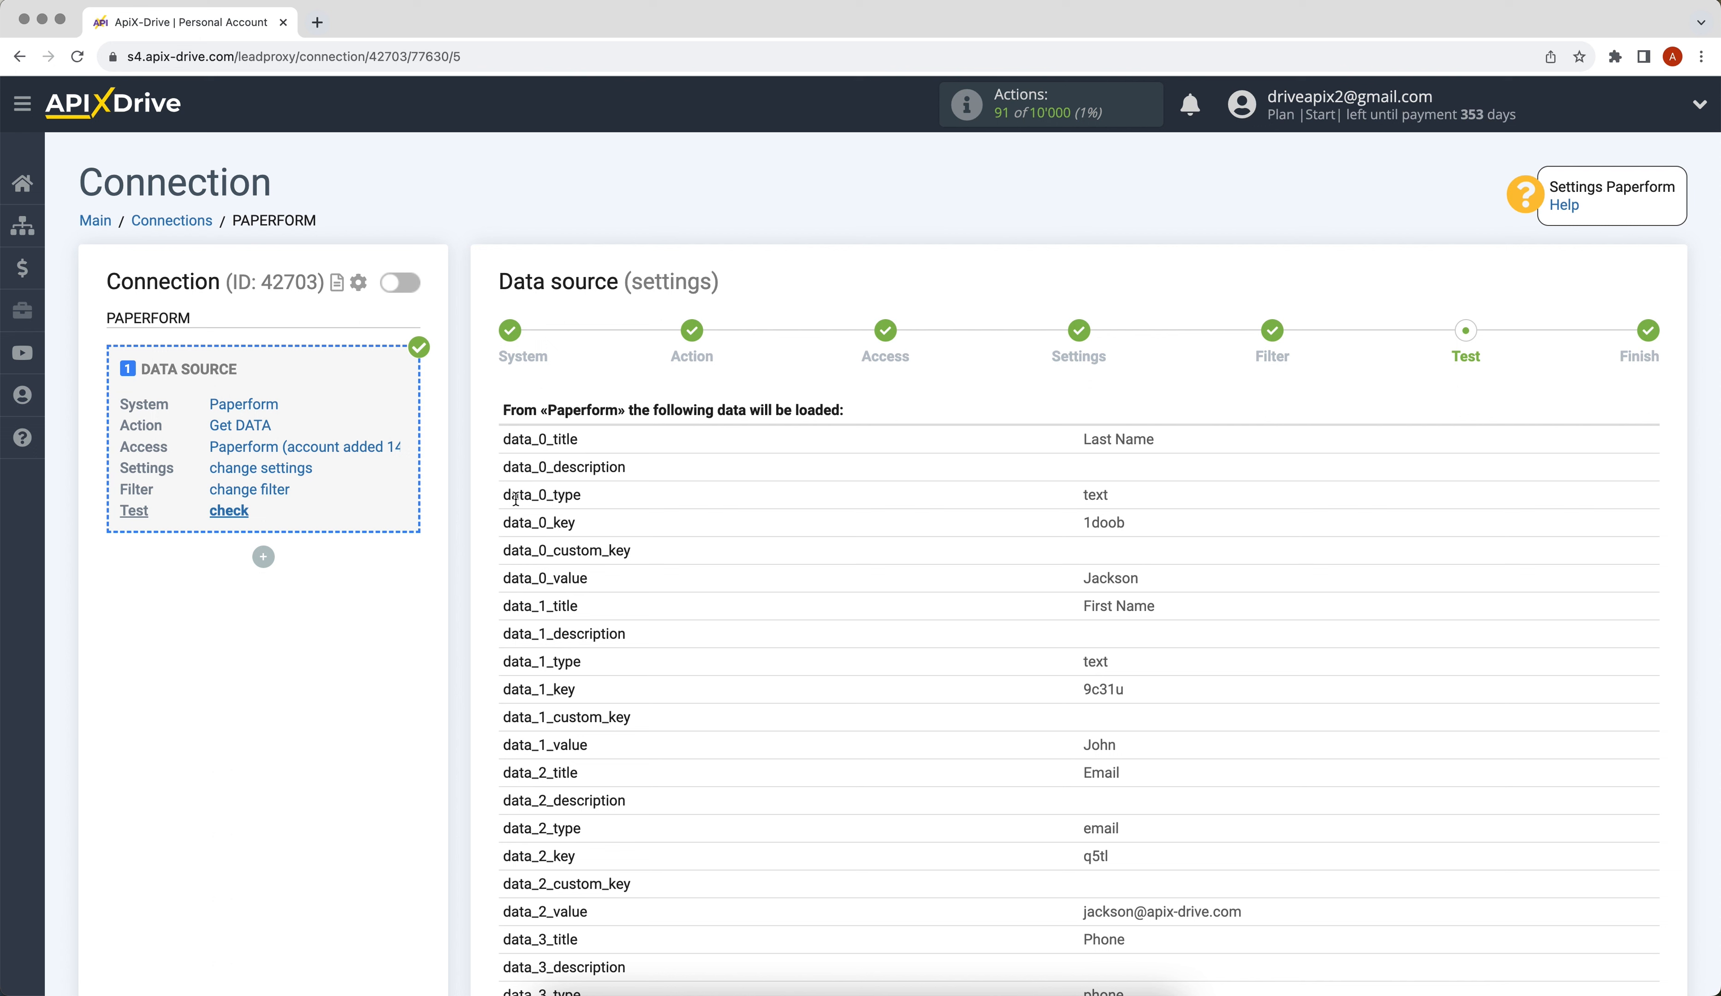
scroll(516, 499, "down", 10)
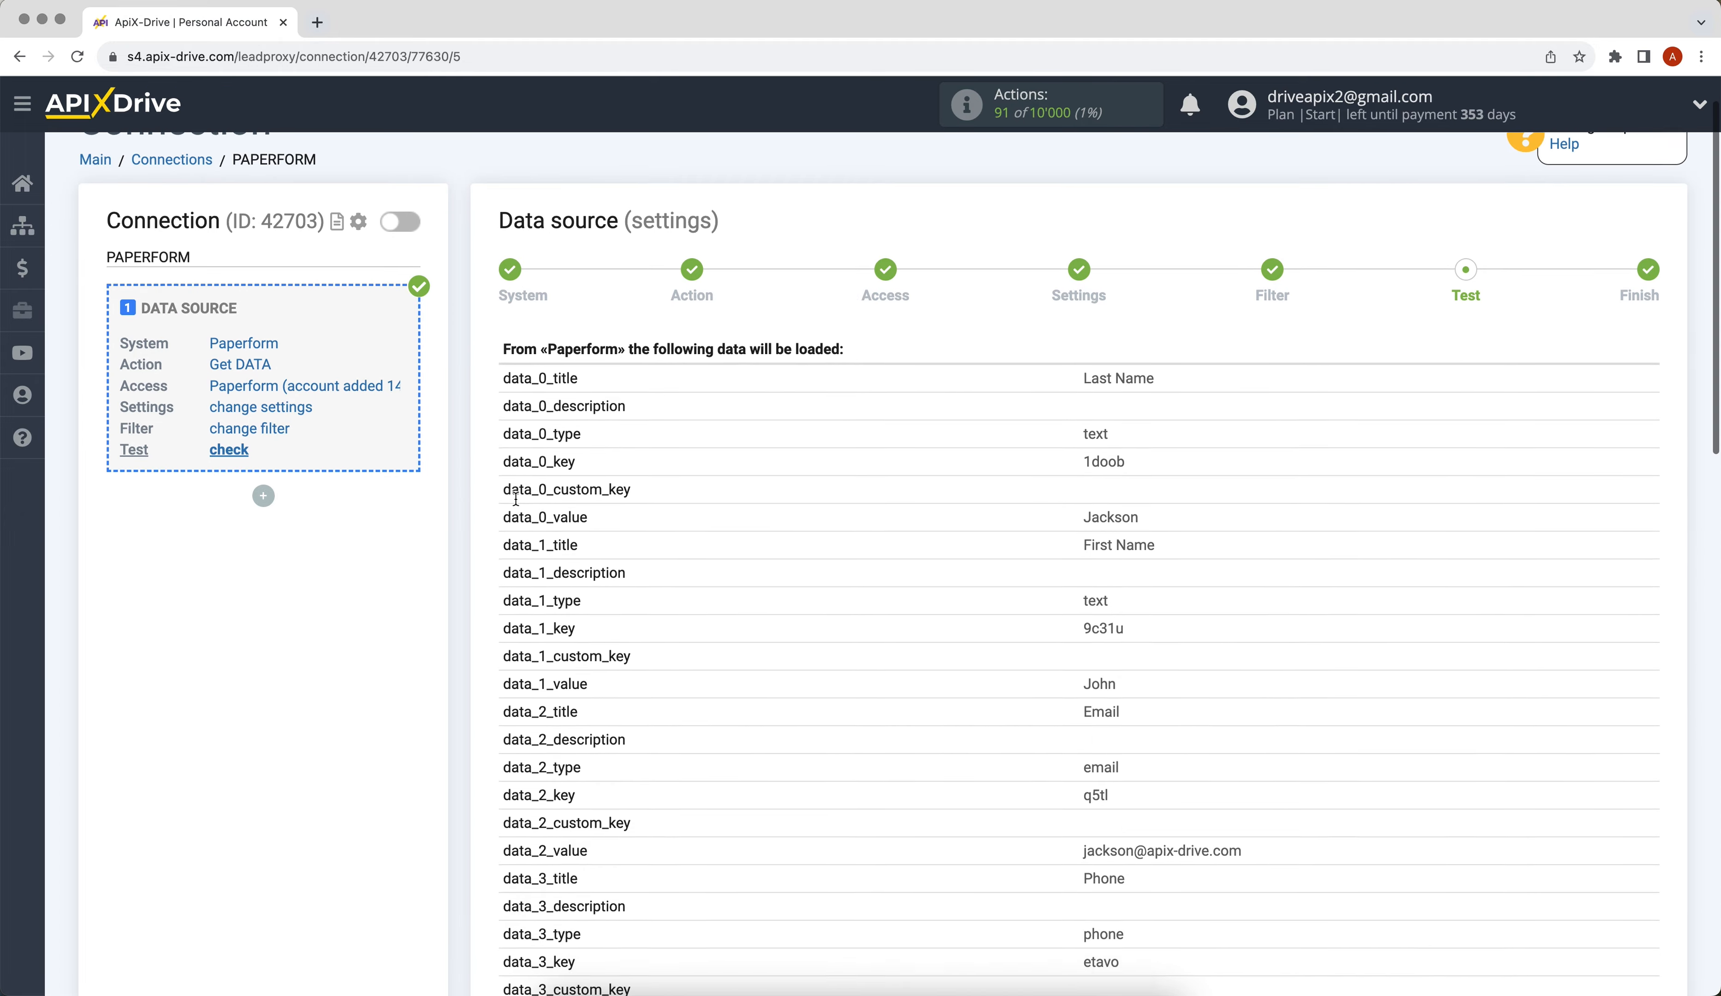
scroll(517, 501, "down", 14)
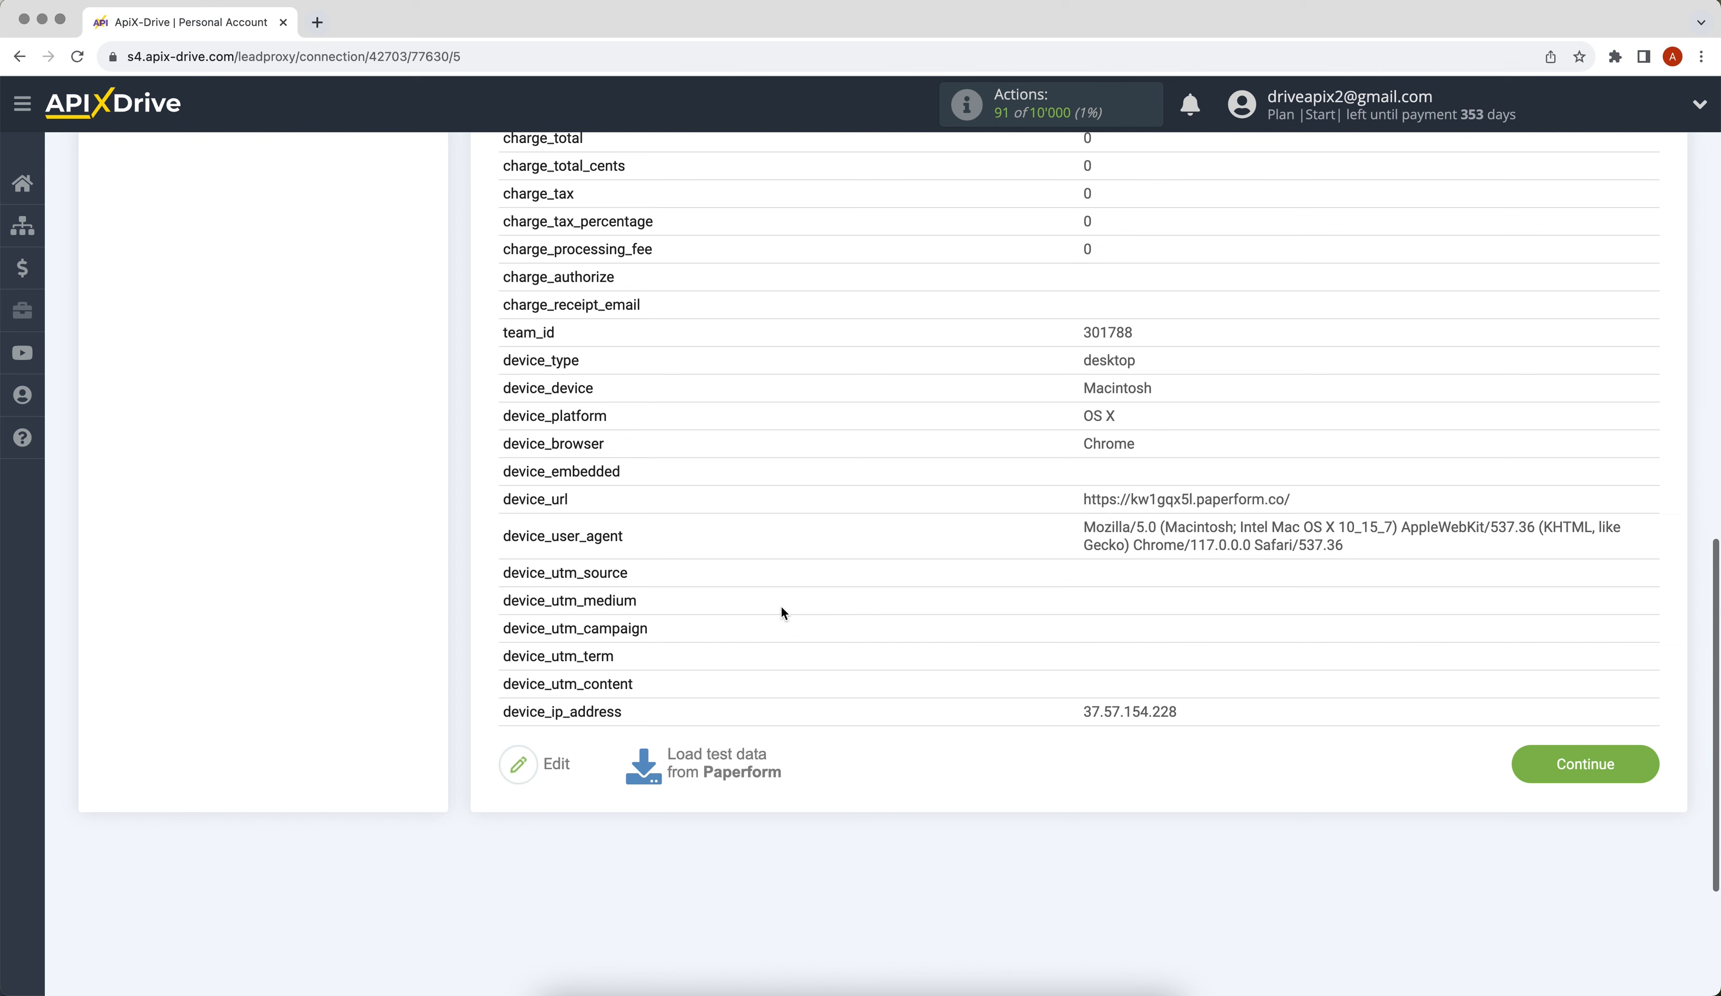
left_click(1529, 770)
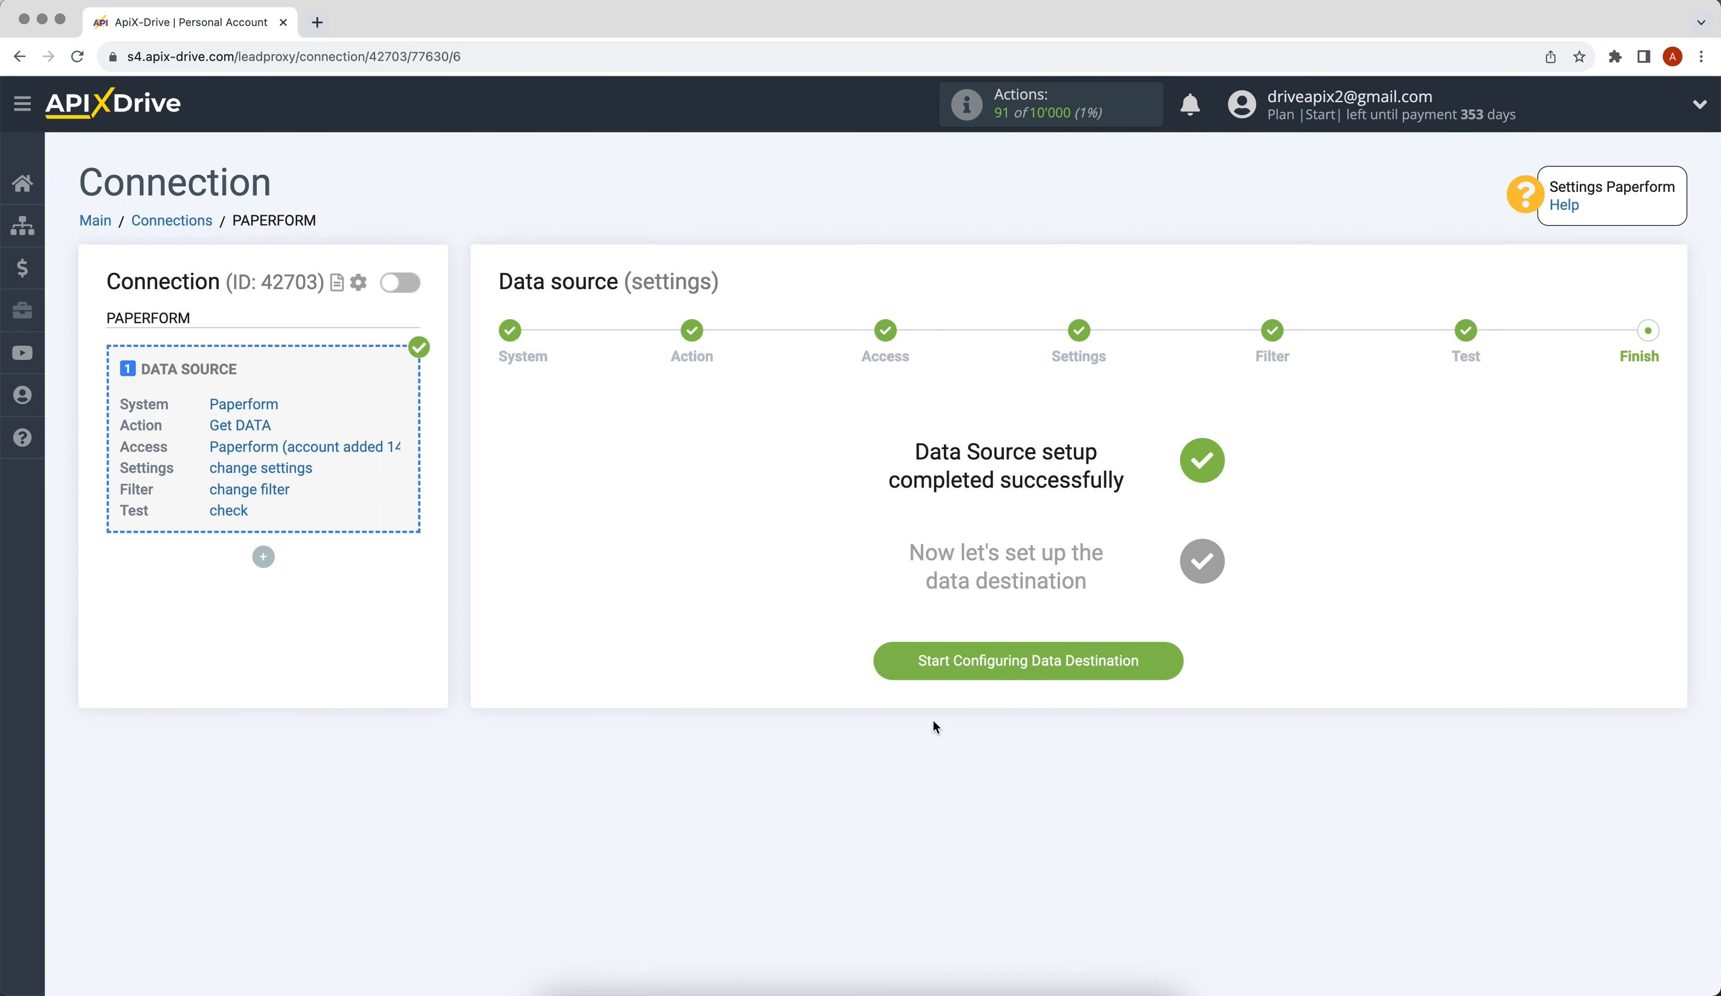
- Start the data destination setup and choose Google Sheets as the system
left_click(881, 662)
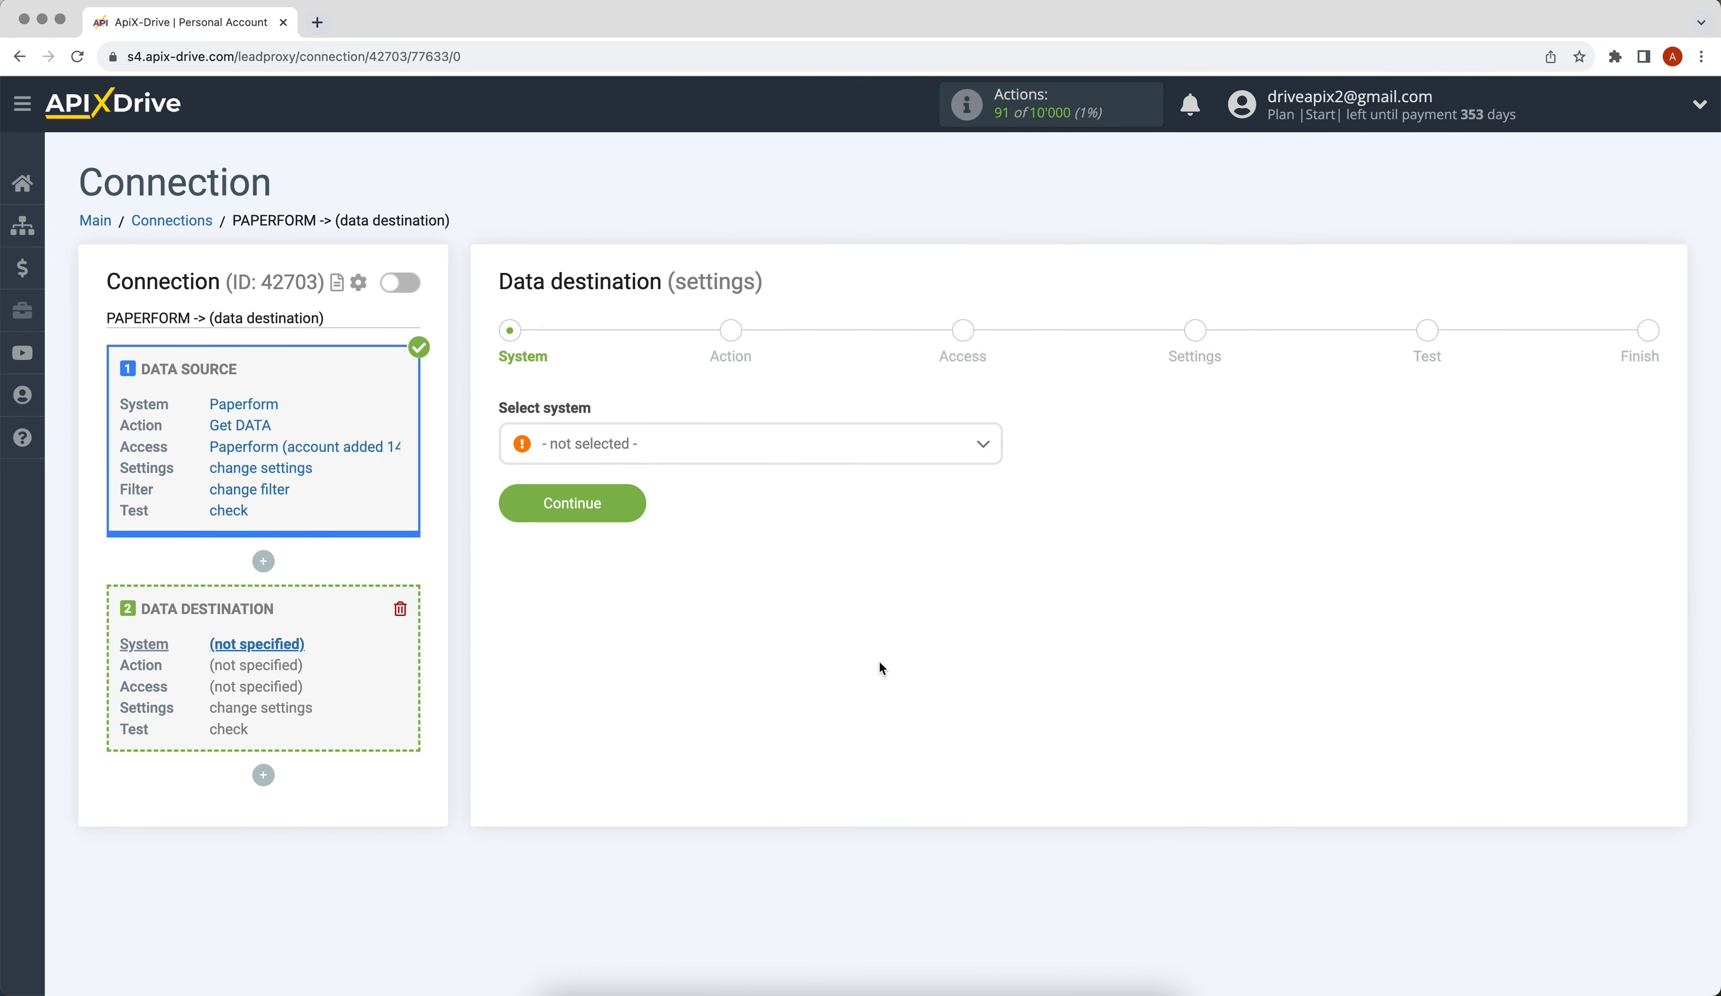
left_click(807, 457)
scroll(994, 482, "down", 1)
left_click_drag(995, 482, 998, 560)
left_click(636, 717)
left_click(511, 512)
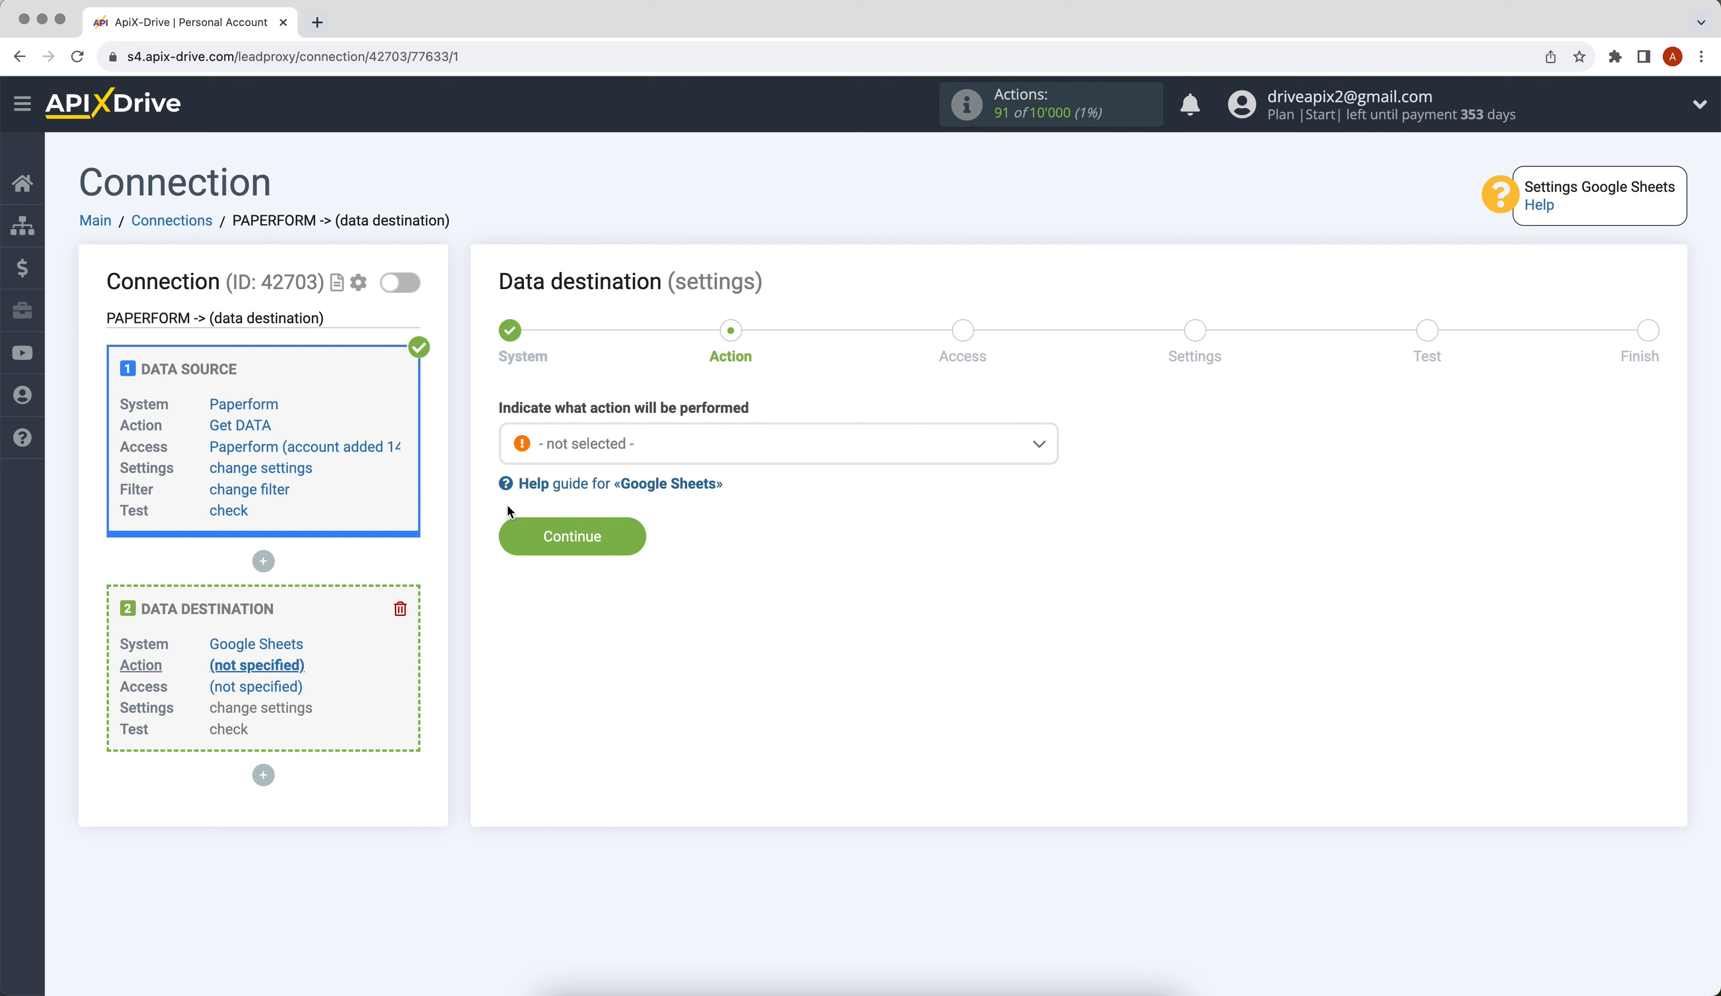
- Set the Google Sheets action to Add ROW and continue to Access
left_click(571, 452)
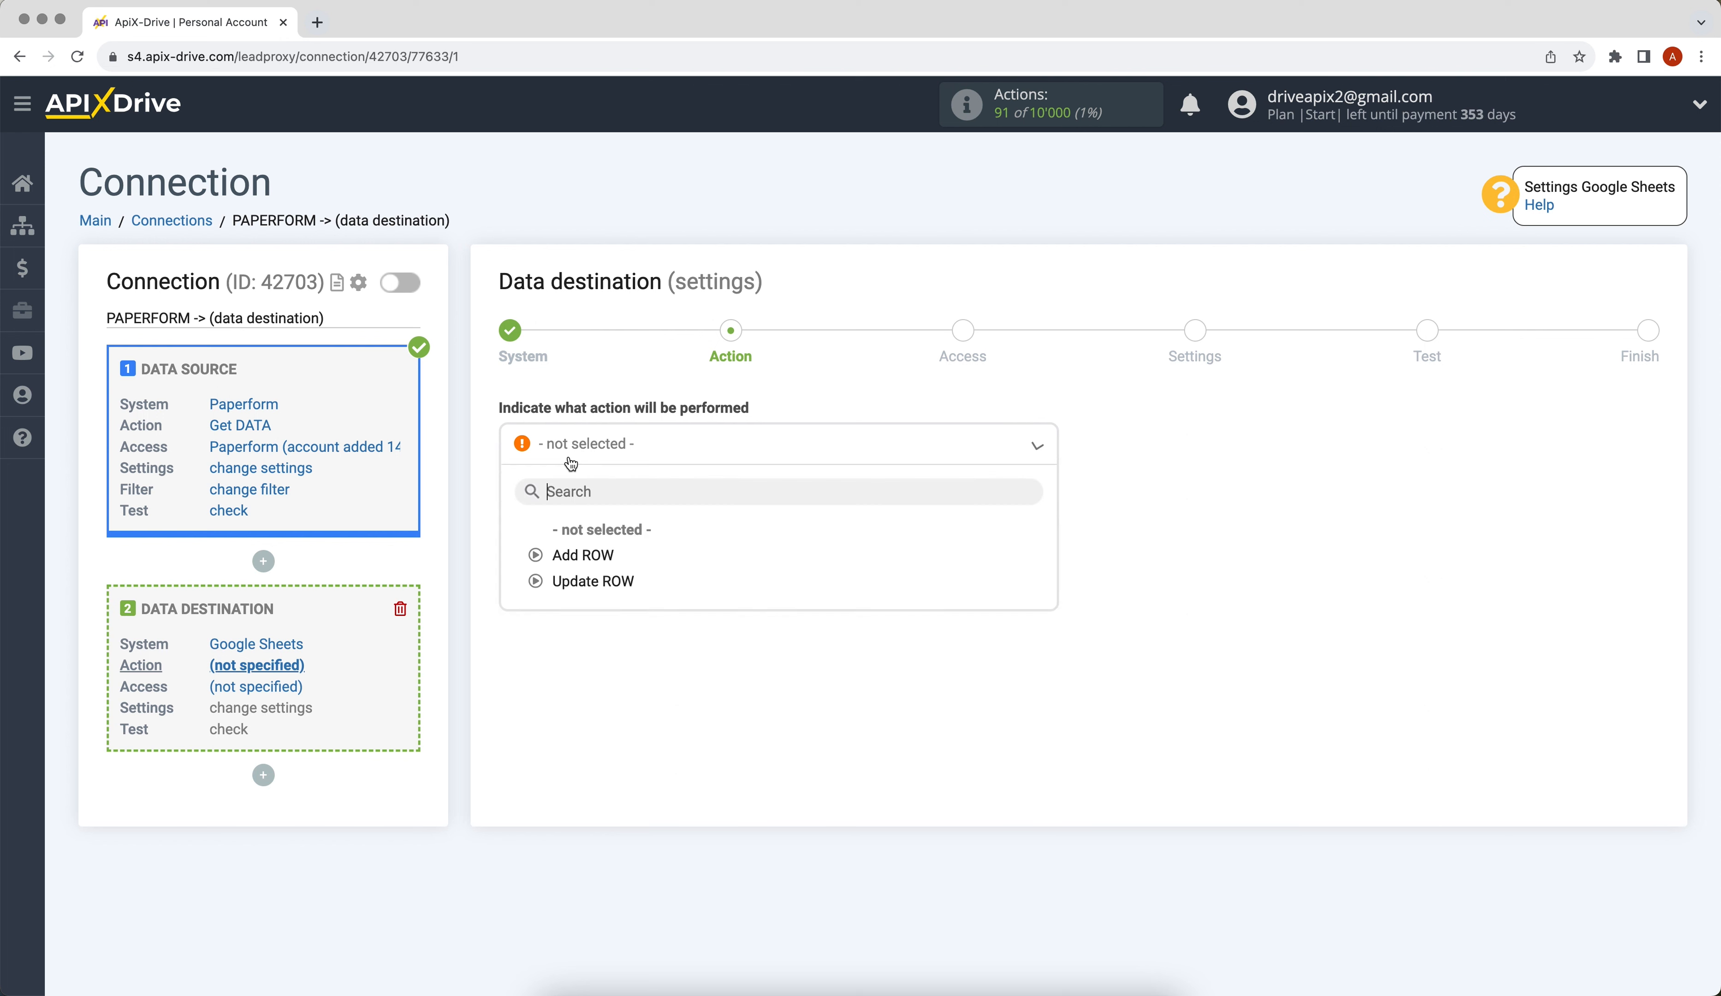
left_click(578, 558)
left_click(540, 553)
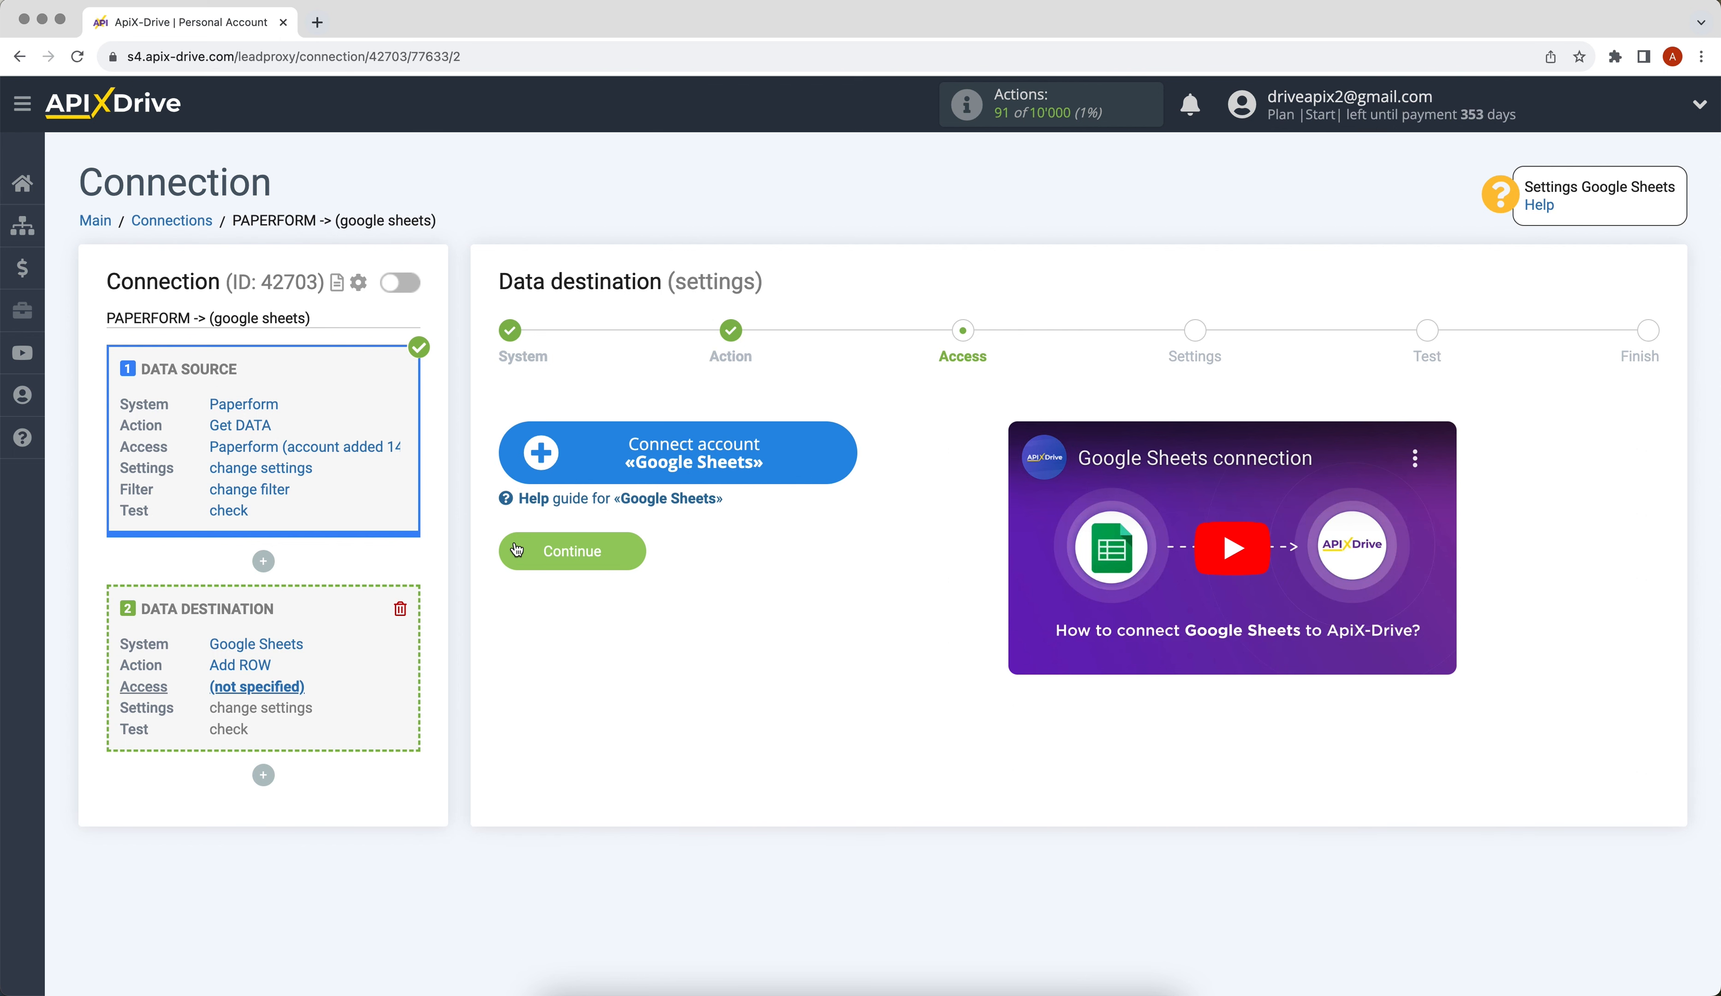
- Sign in with the Google account email and password and approve ApiX-Drive's access
left_click(539, 463)
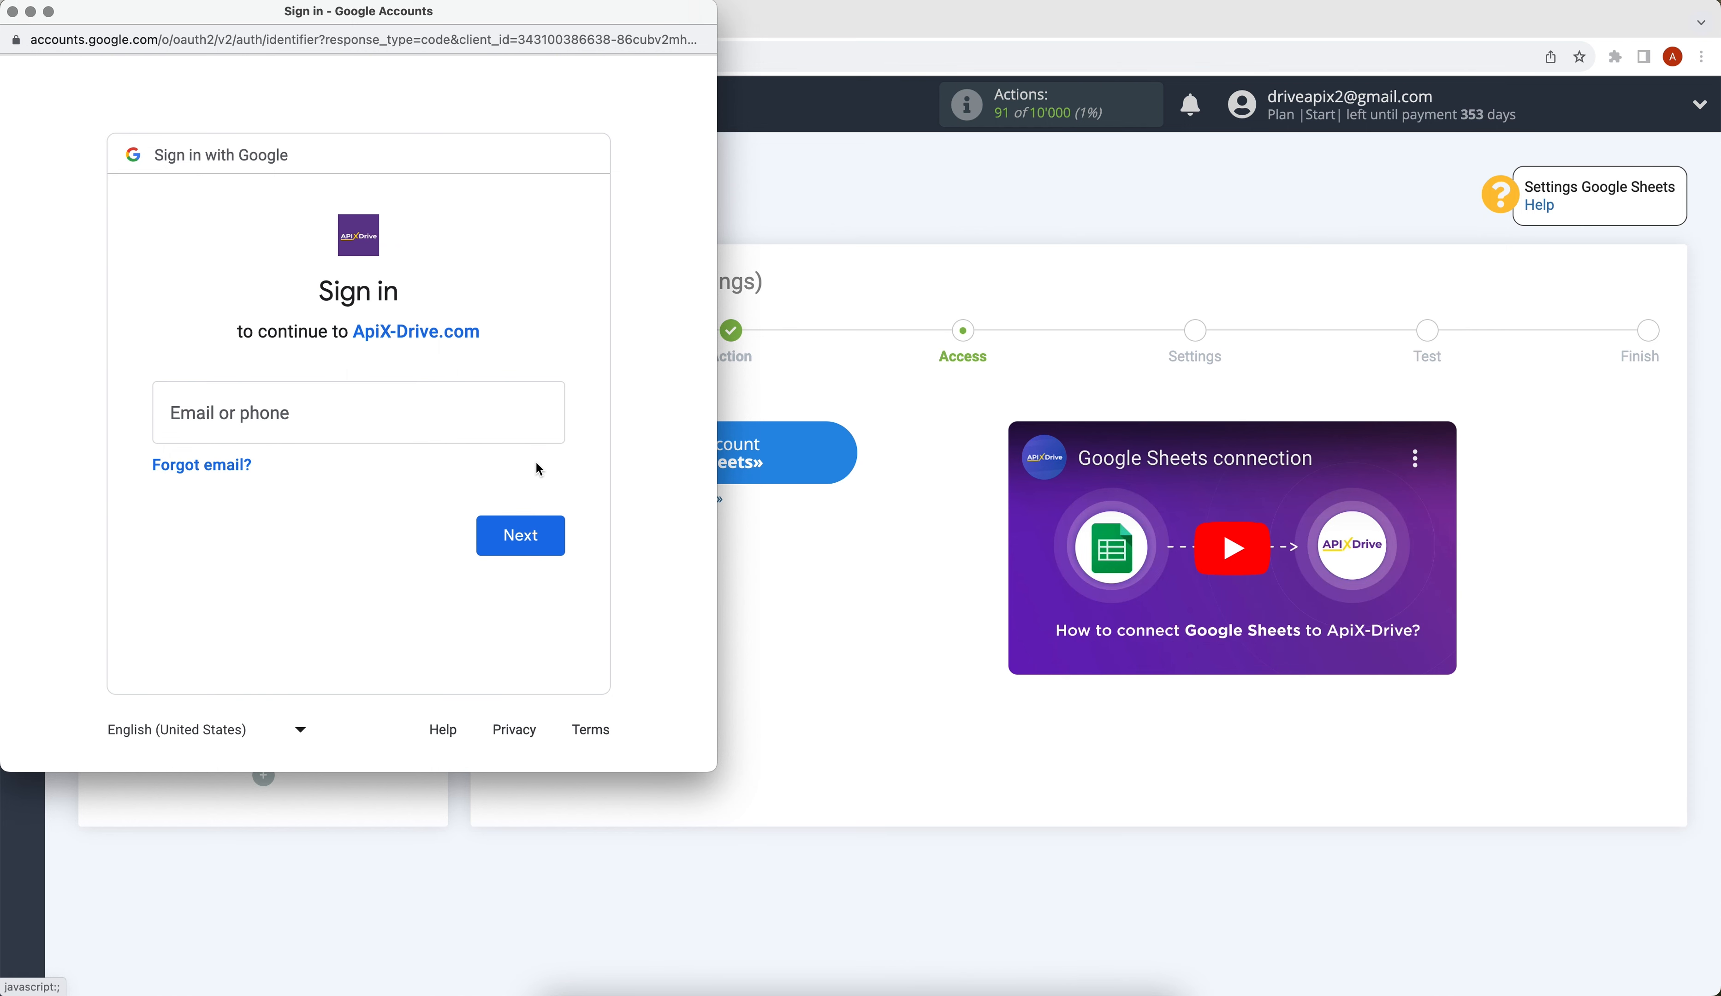
left_click(410, 424)
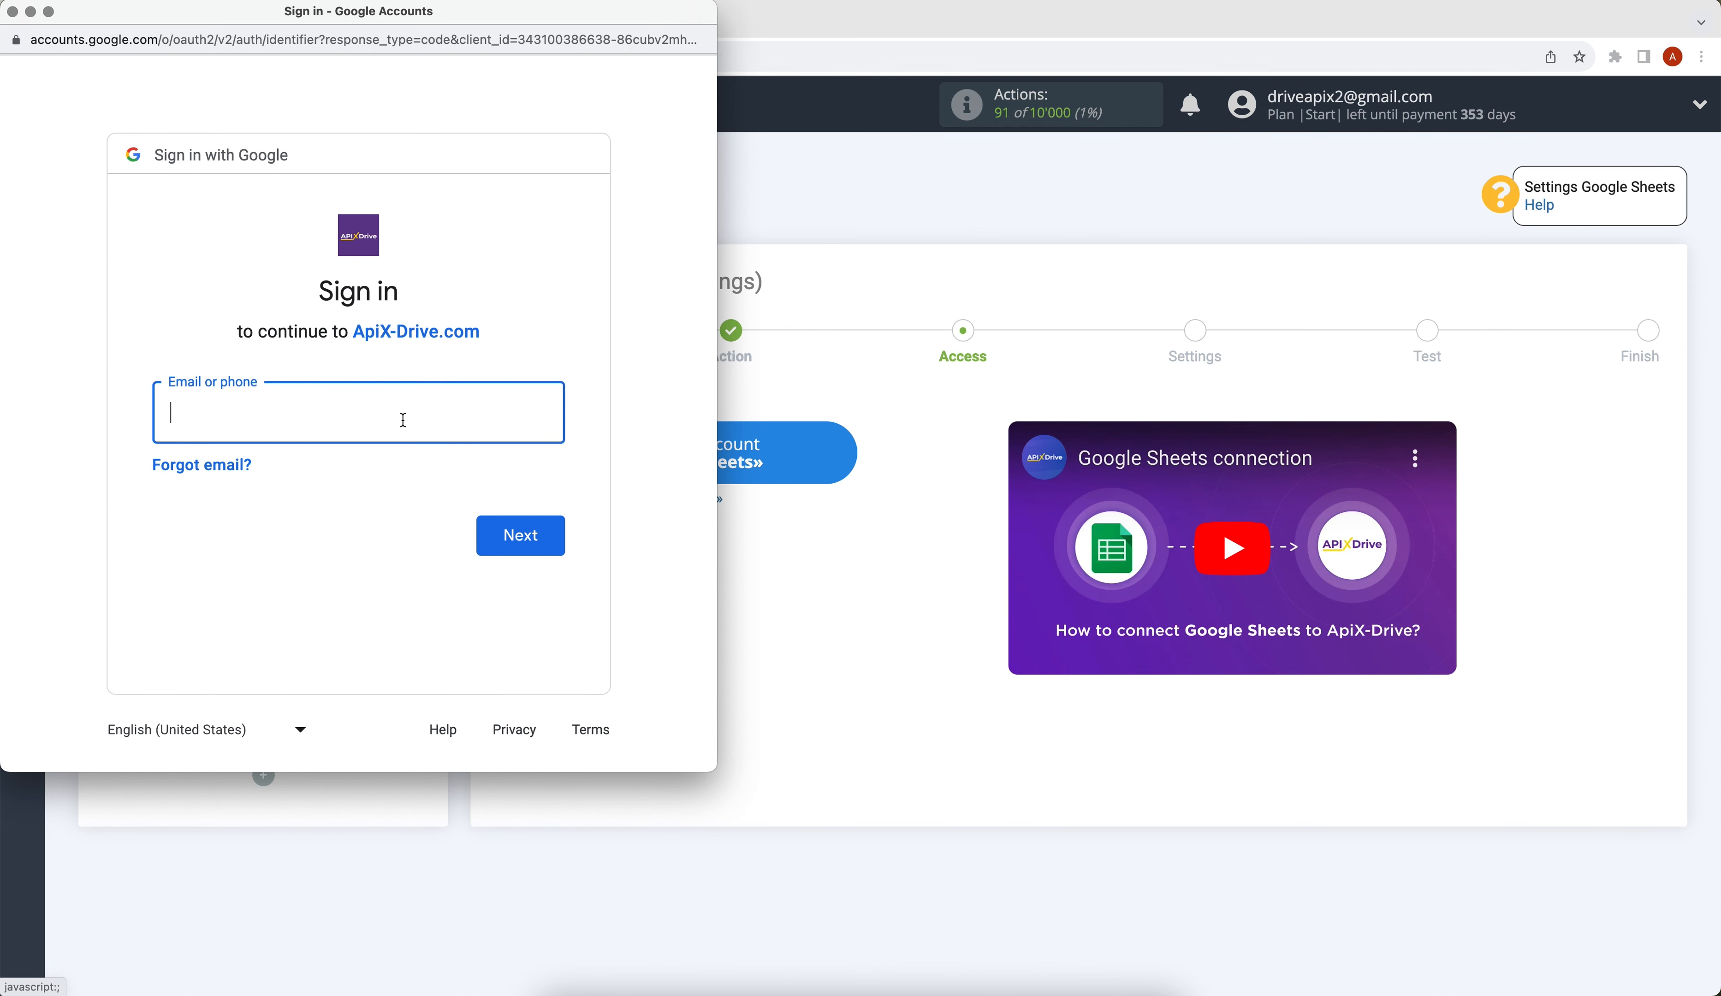
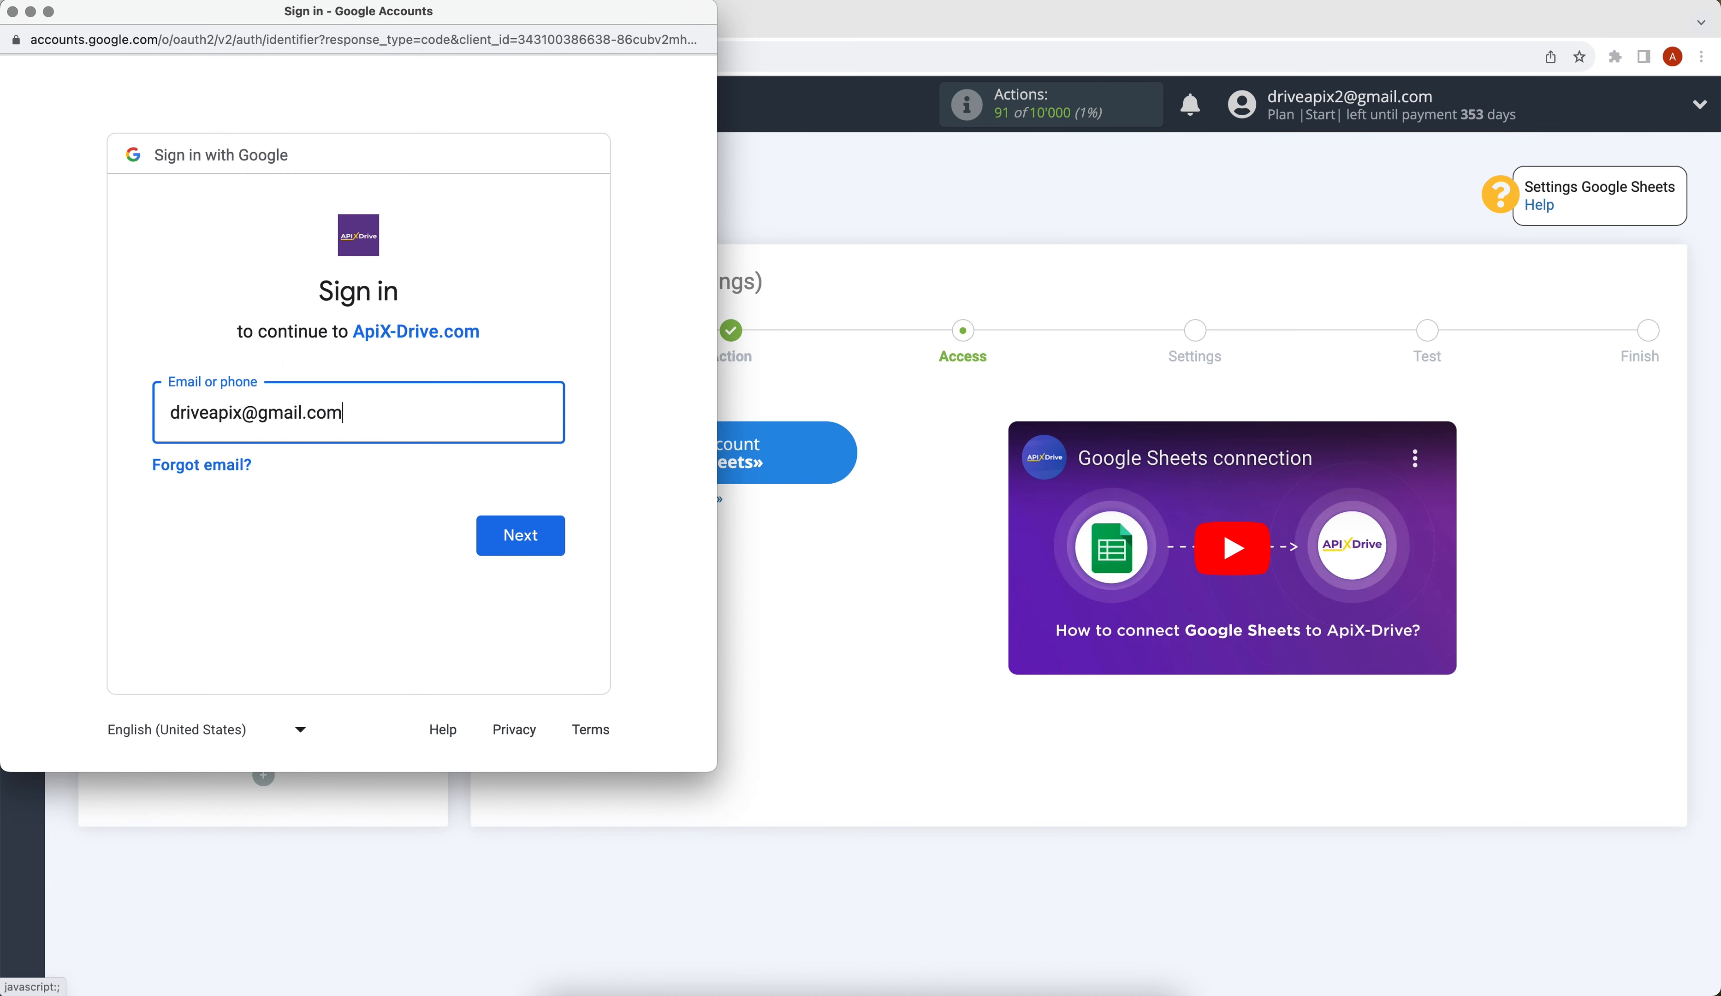
left_click(513, 532)
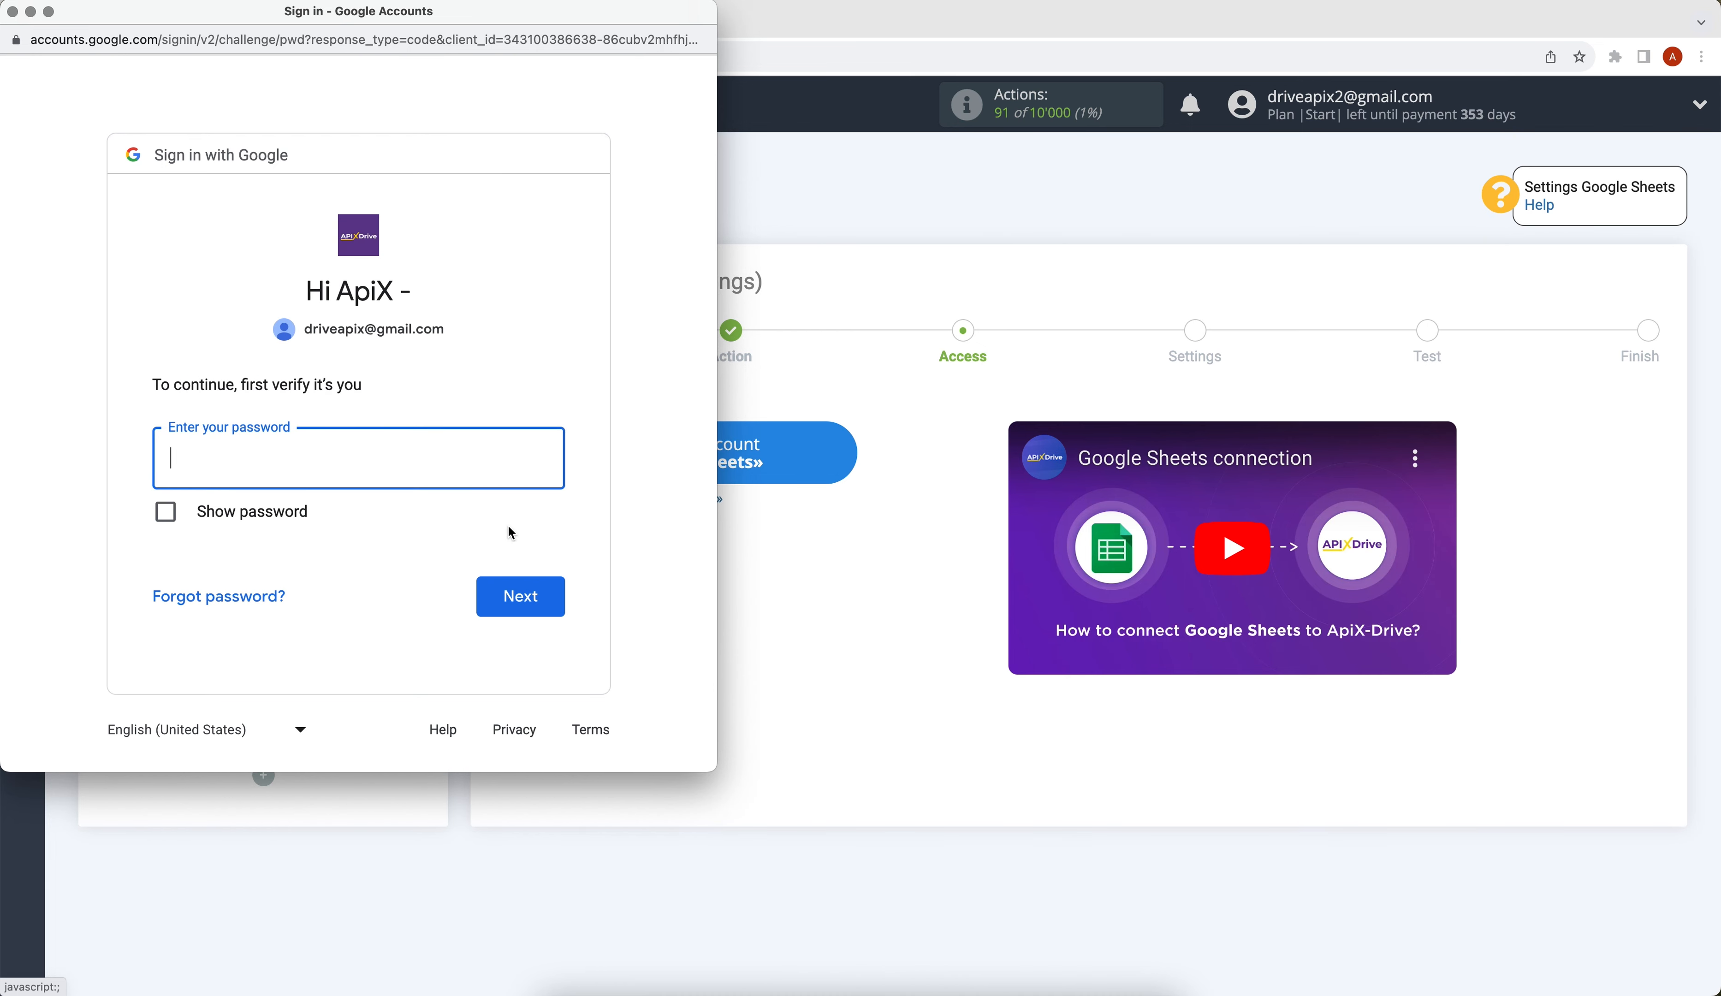
type("••••••••")
left_click(534, 606)
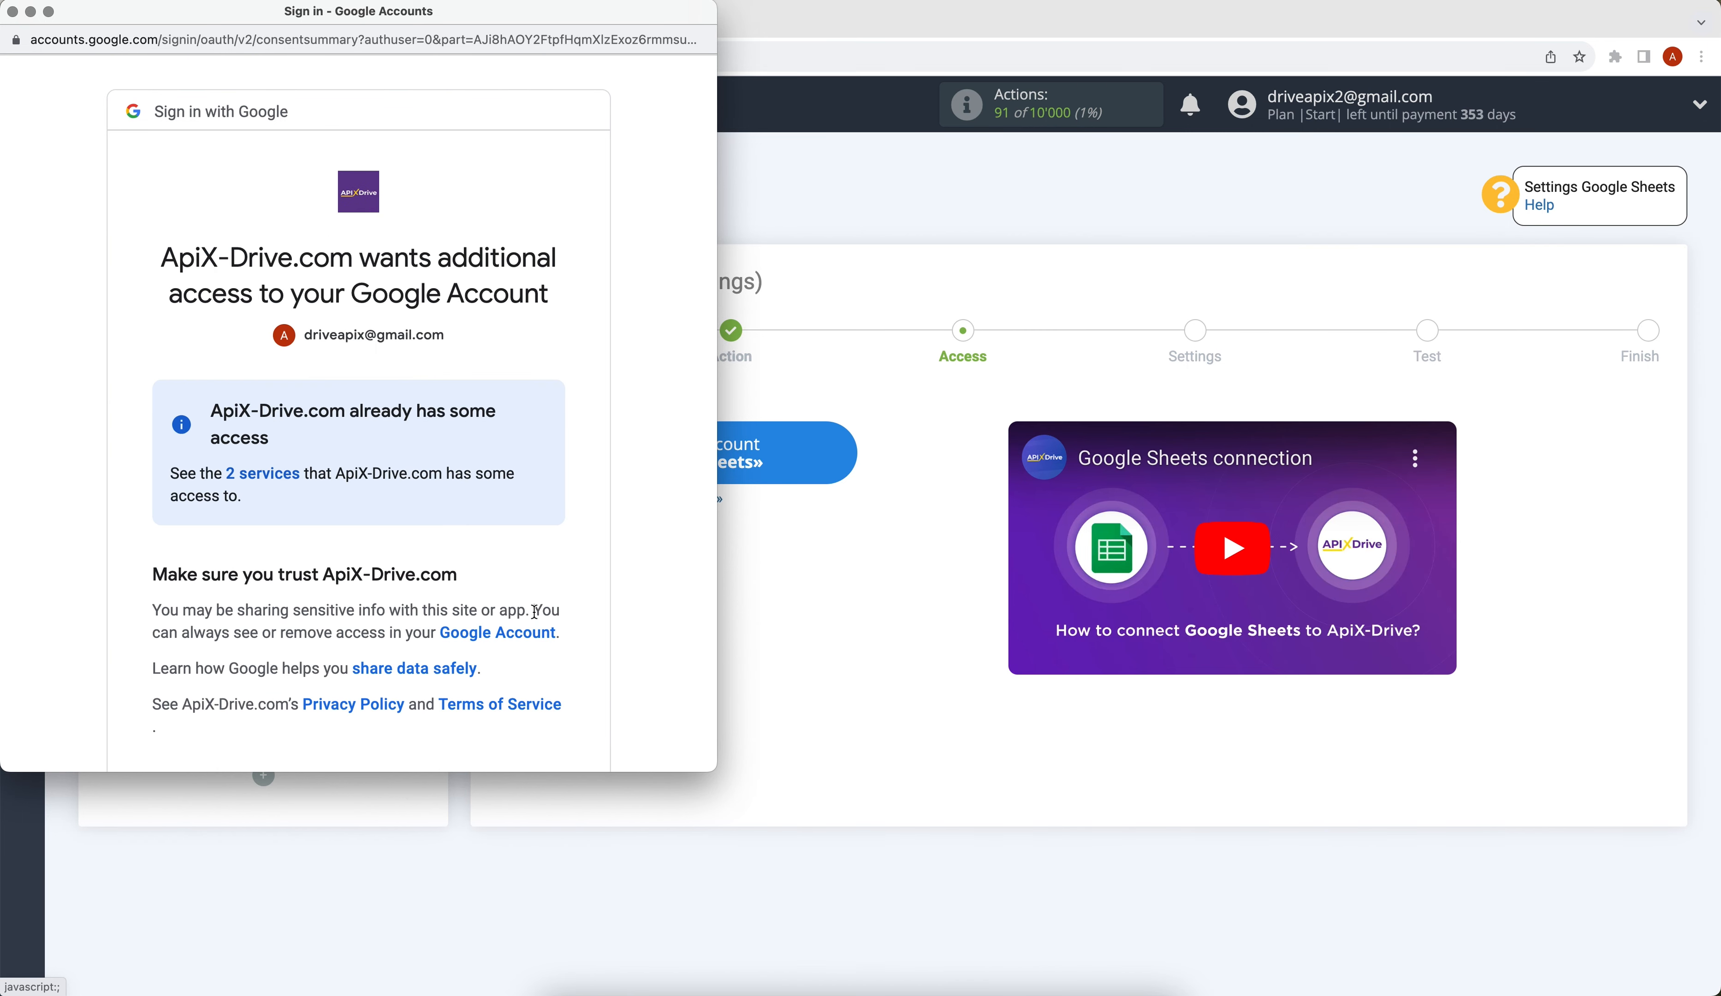
scroll(535, 611, "down", 3)
left_click(528, 653)
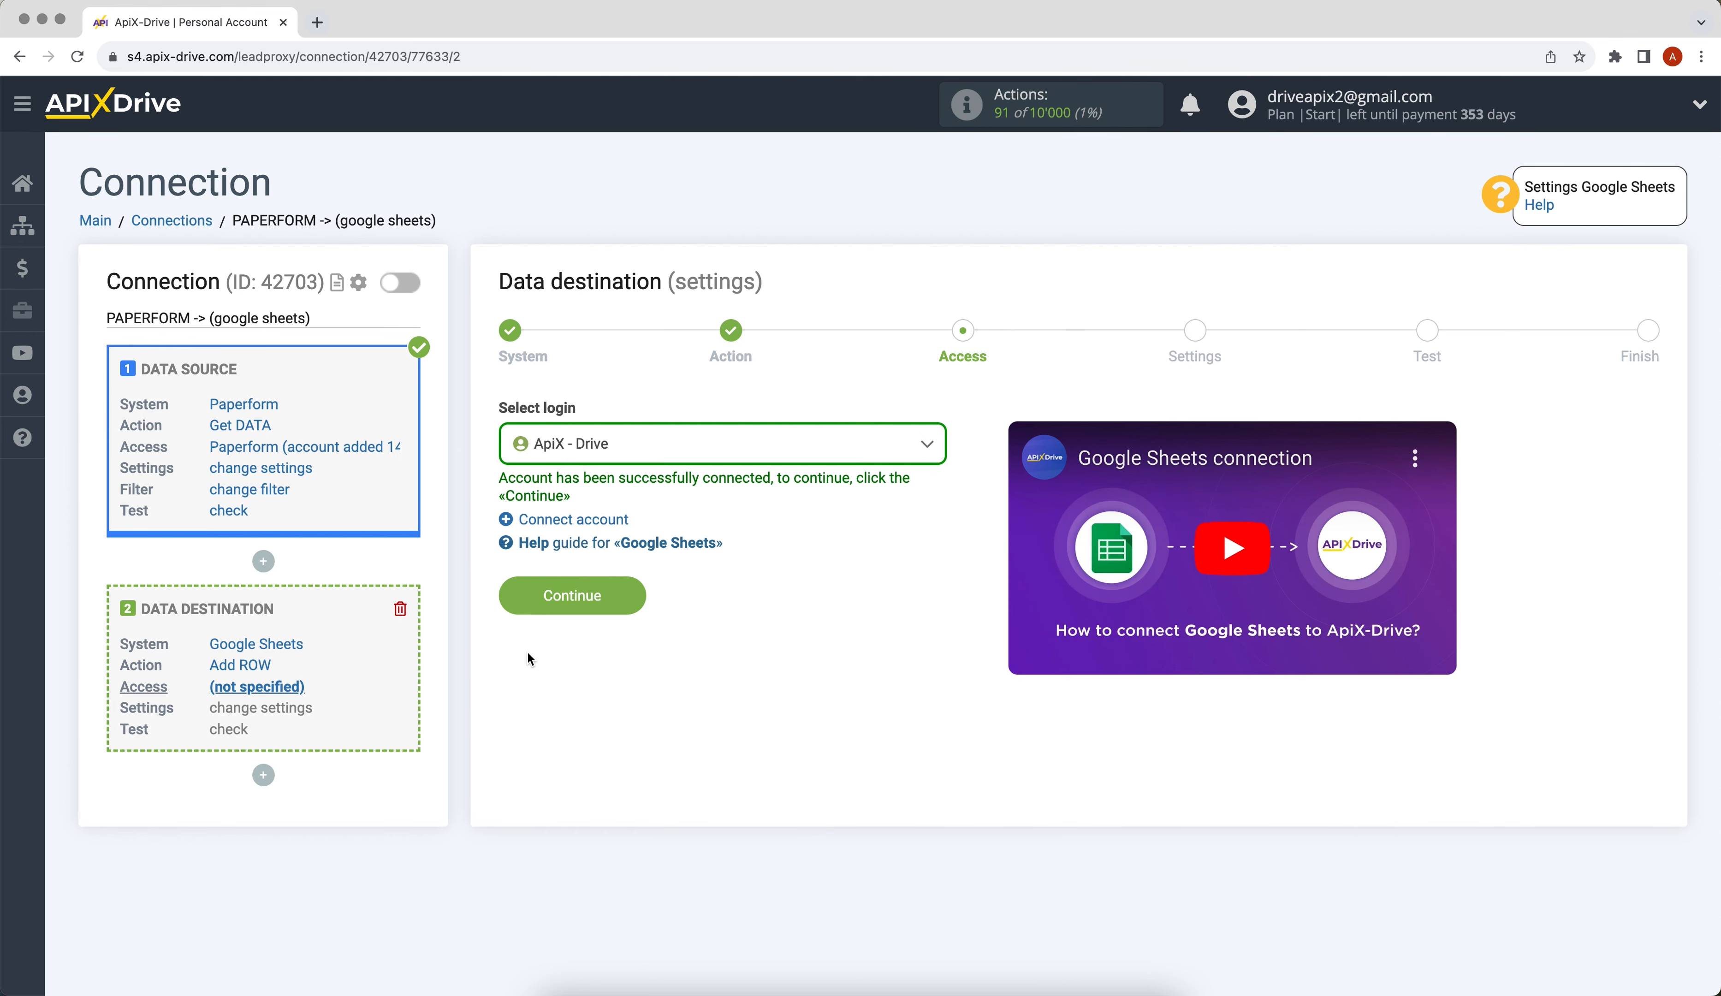
- Select the ApiX - Drive login and continue to the destination settings
left_click(602, 446)
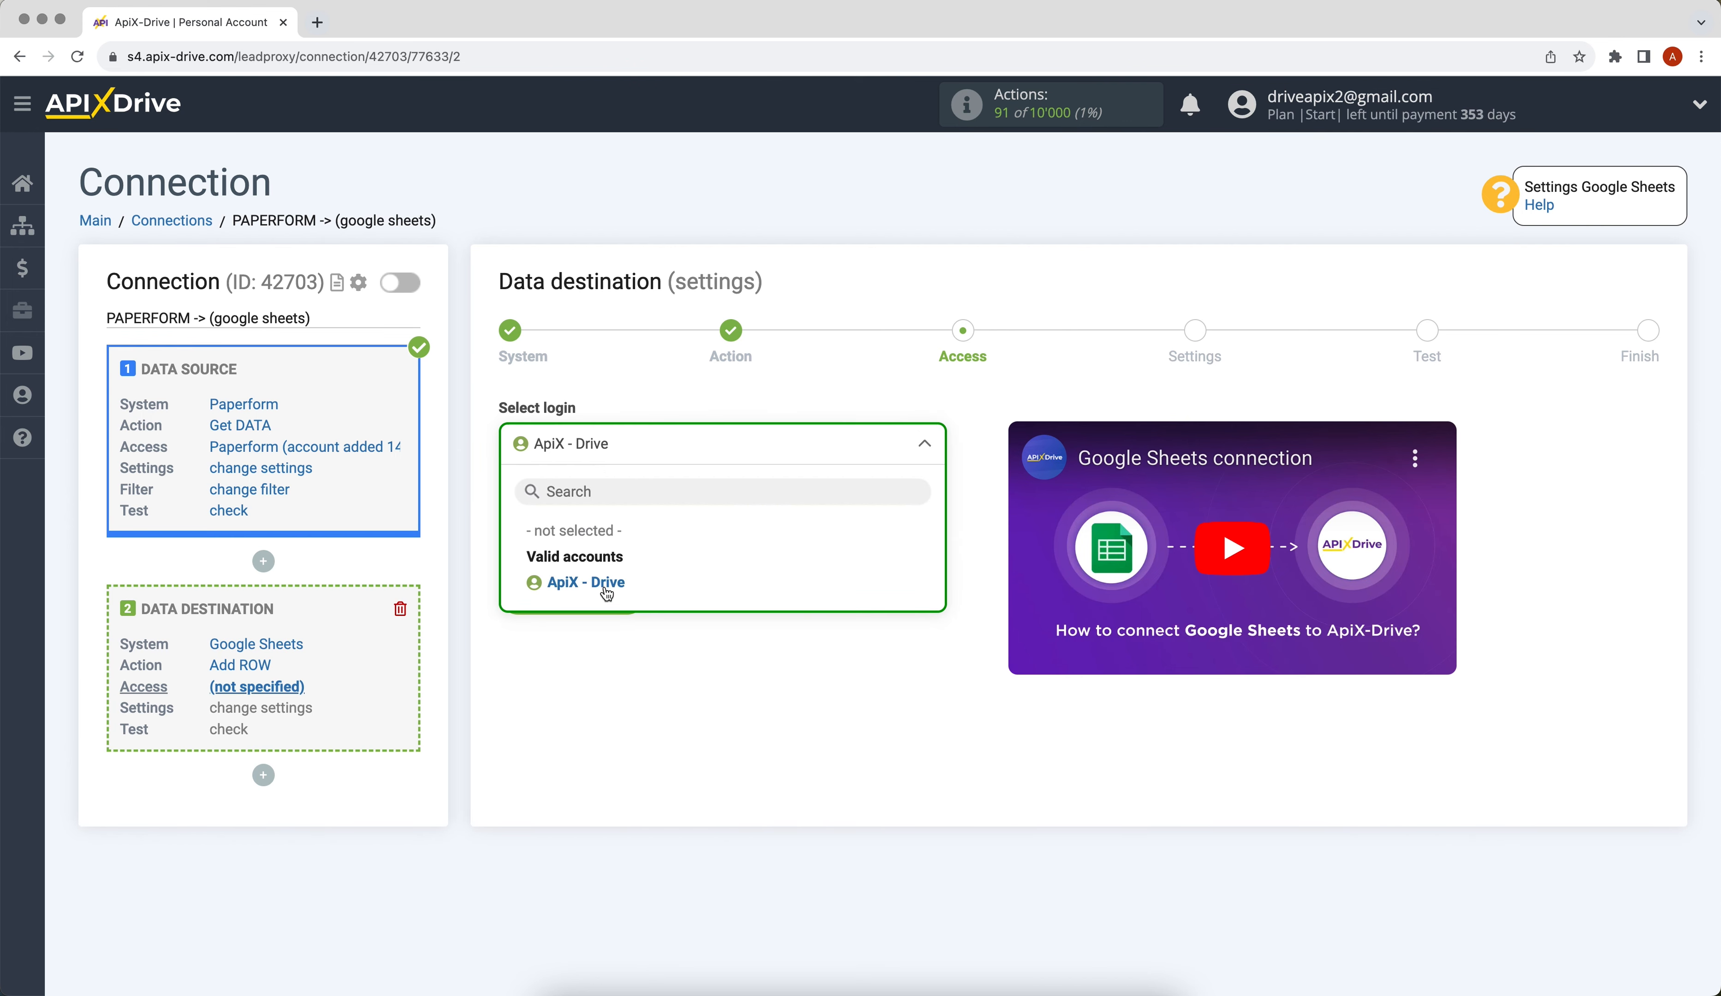
left_click(604, 583)
left_click(604, 585)
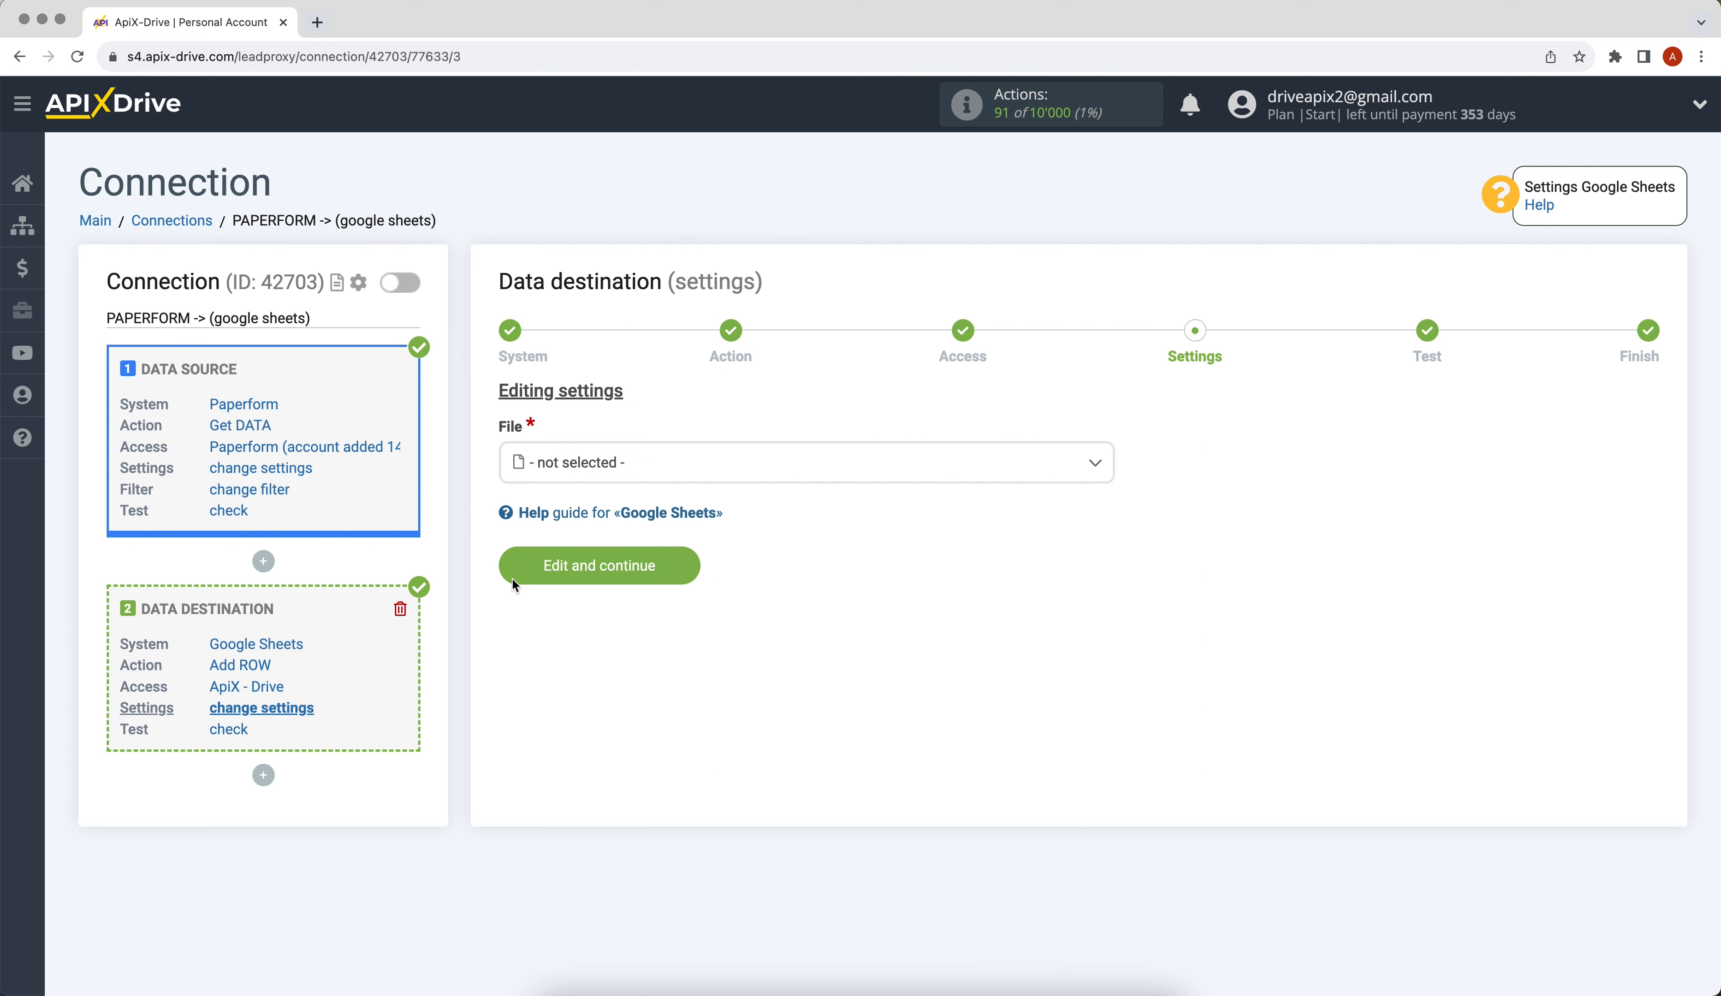
- Target the ApiX-Drive spreadsheet file and sheet 1
left_click(604, 462)
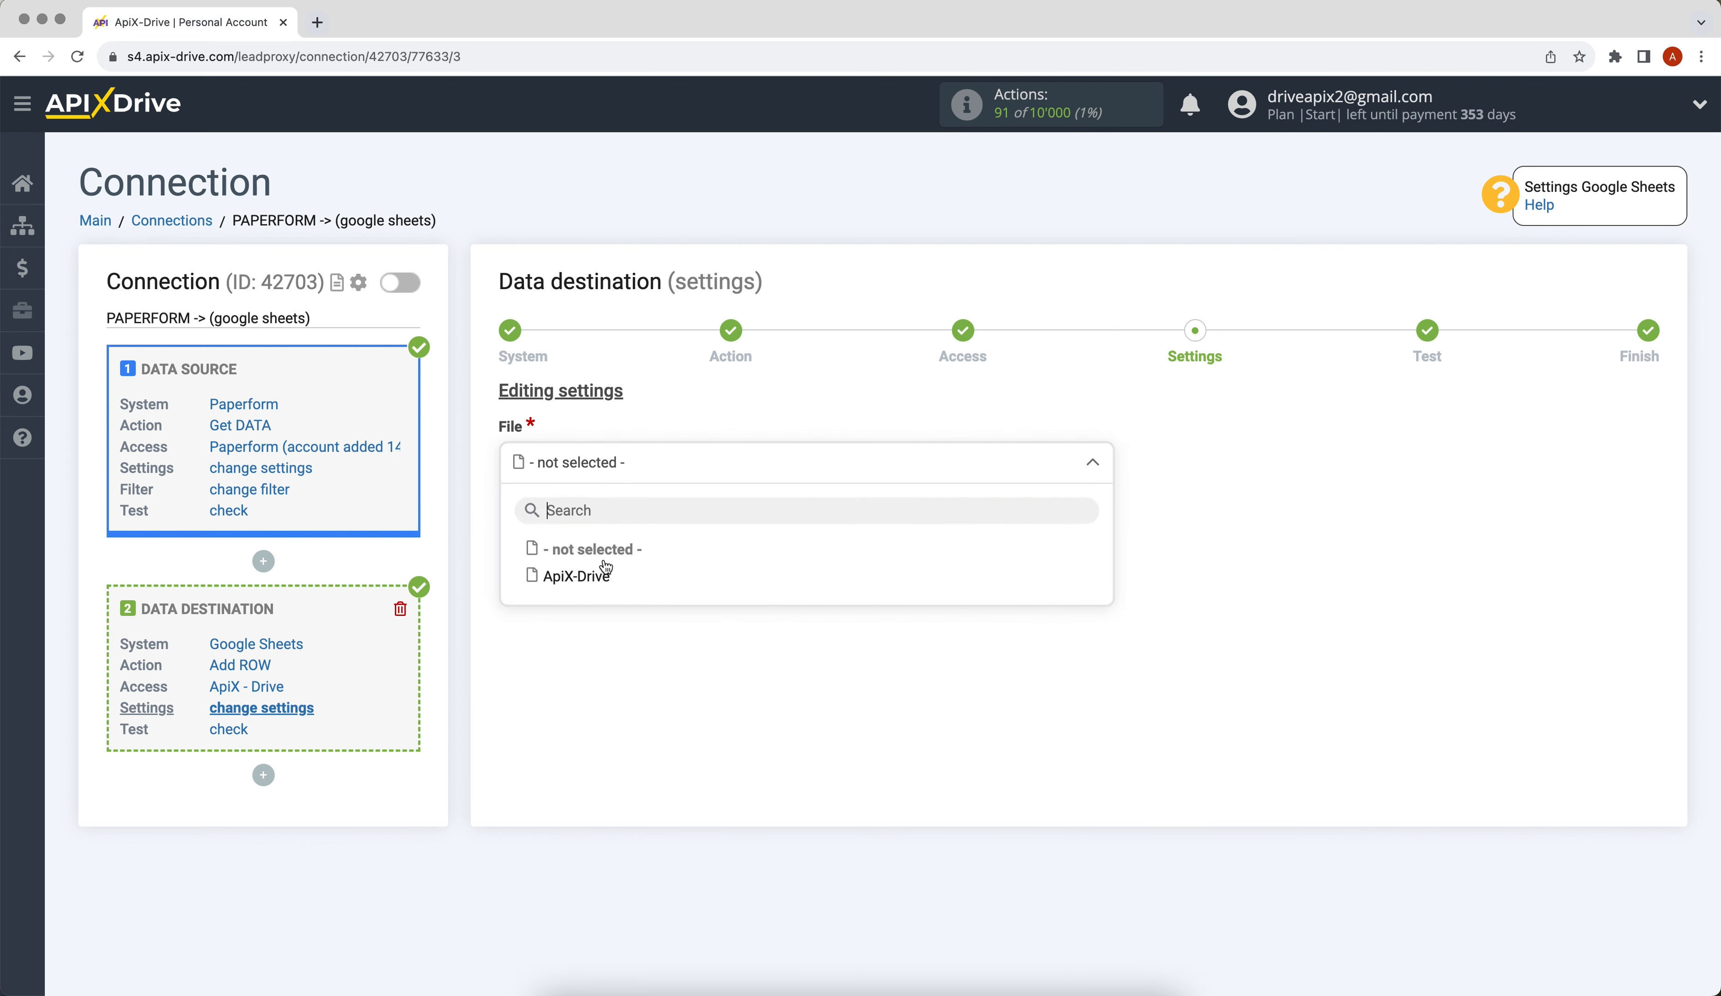
left_click(590, 571)
left_click(585, 577)
left_click(582, 663)
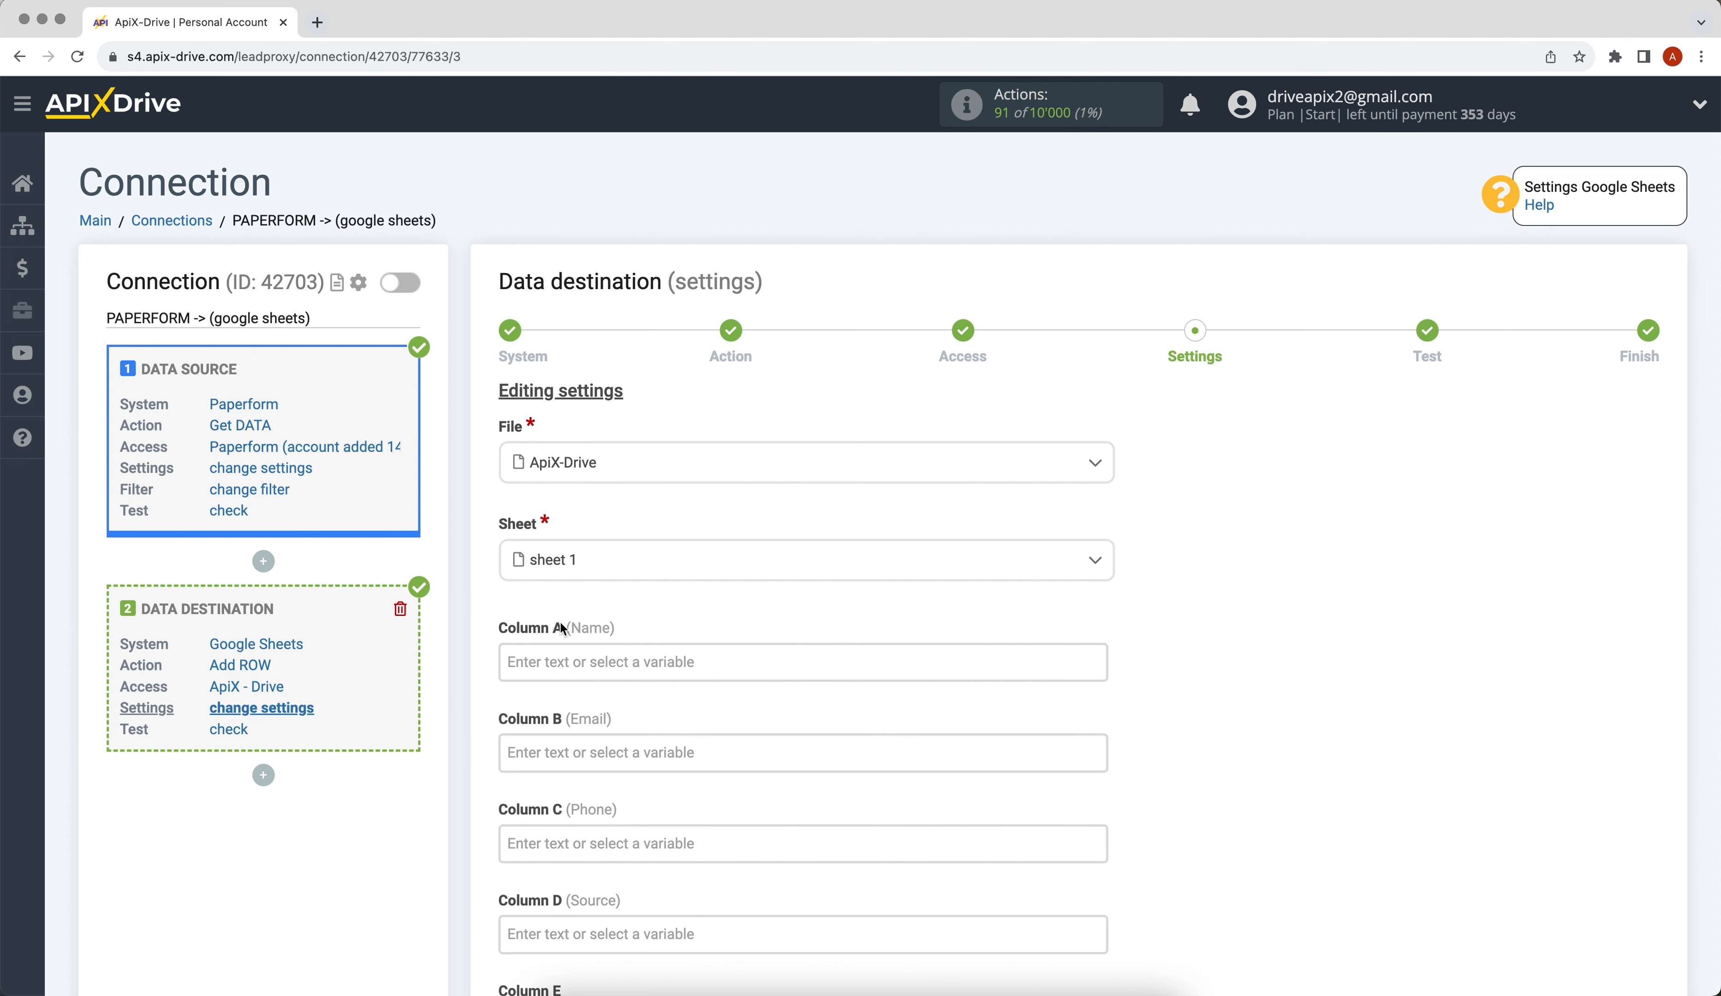
left_click(567, 660)
- Map data_0_value and data_1_value (last and first name) into Column A
left_click_drag(1094, 407, 1090, 495)
left_click(721, 545)
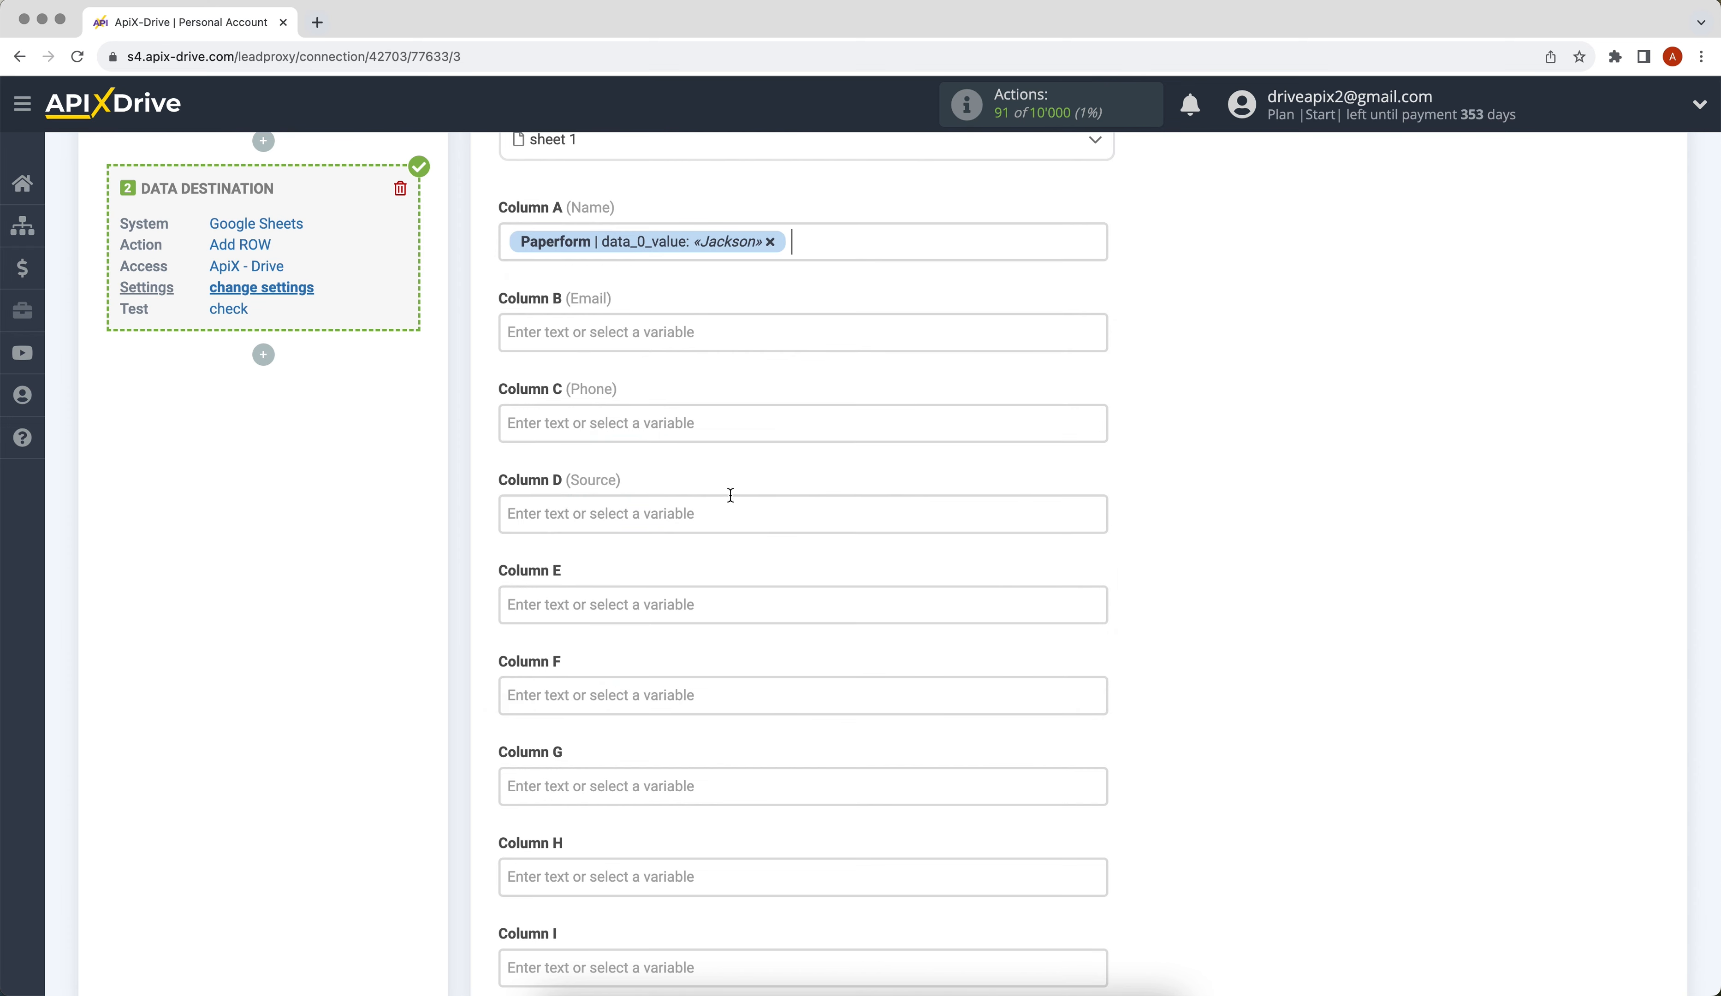
left_click(816, 245)
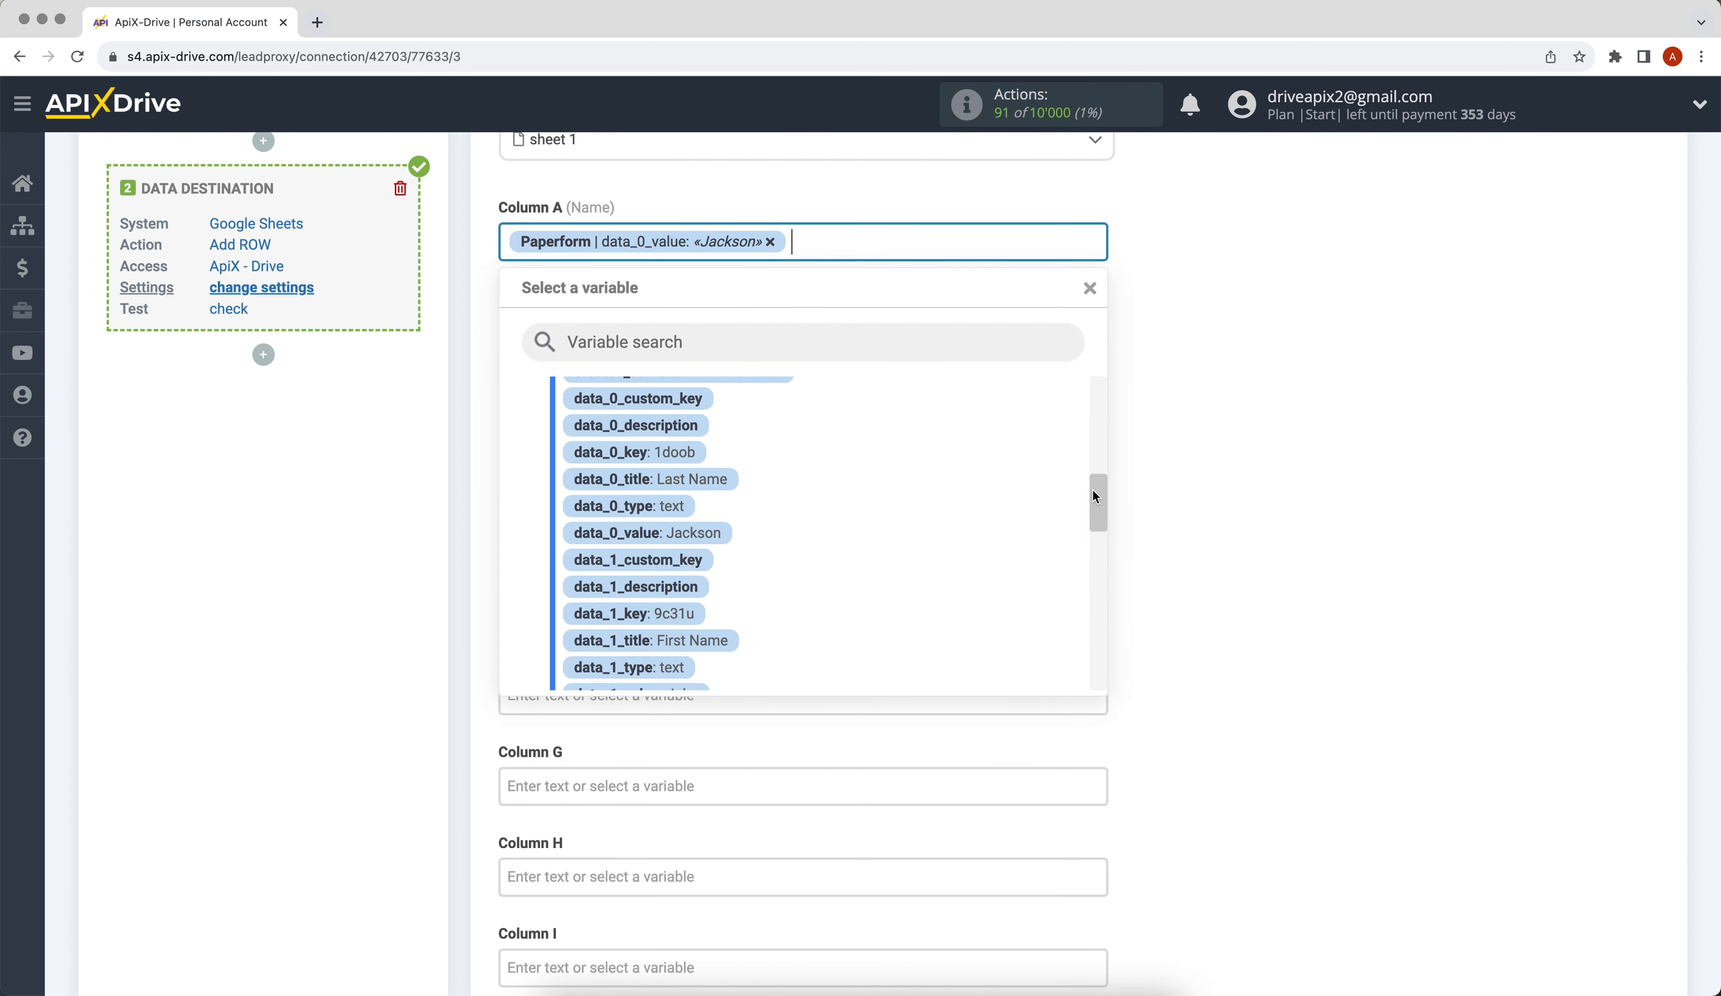
left_click_drag(1096, 494, 1095, 540)
left_click(681, 494)
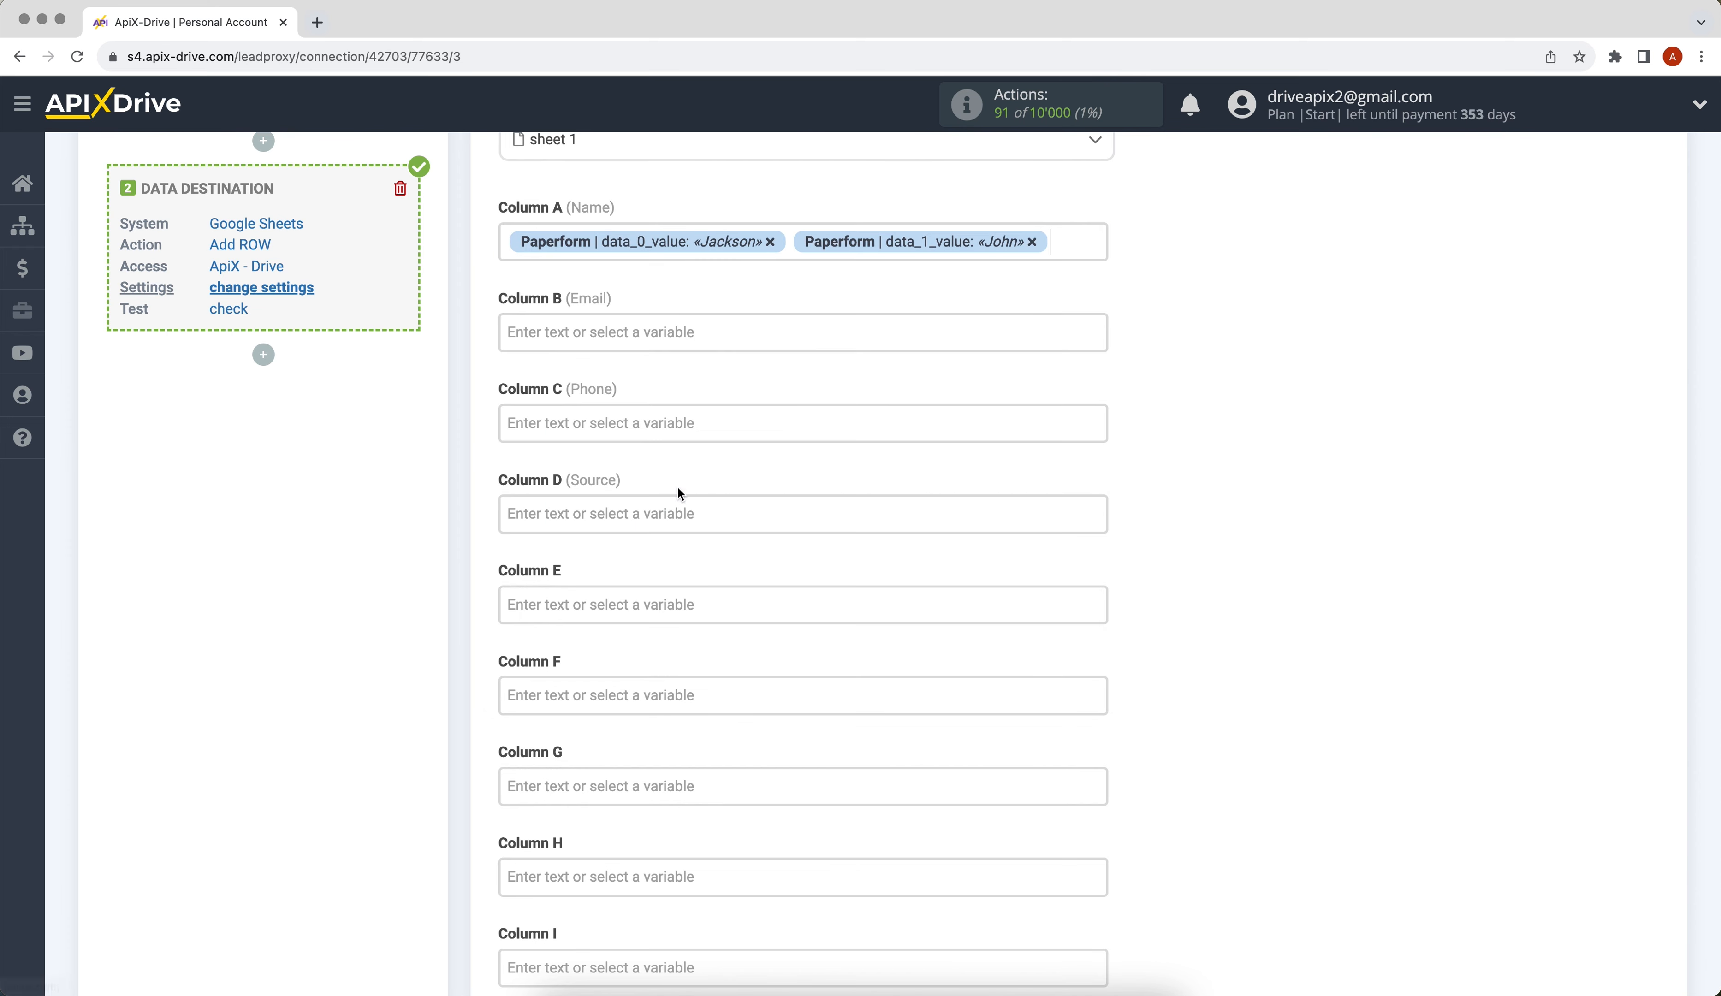
- Map data_2_value (email) to Column B and data_3_value (phone) to Column C
left_click(578, 332)
left_click_drag(1098, 409, 1067, 553)
left_click(810, 567)
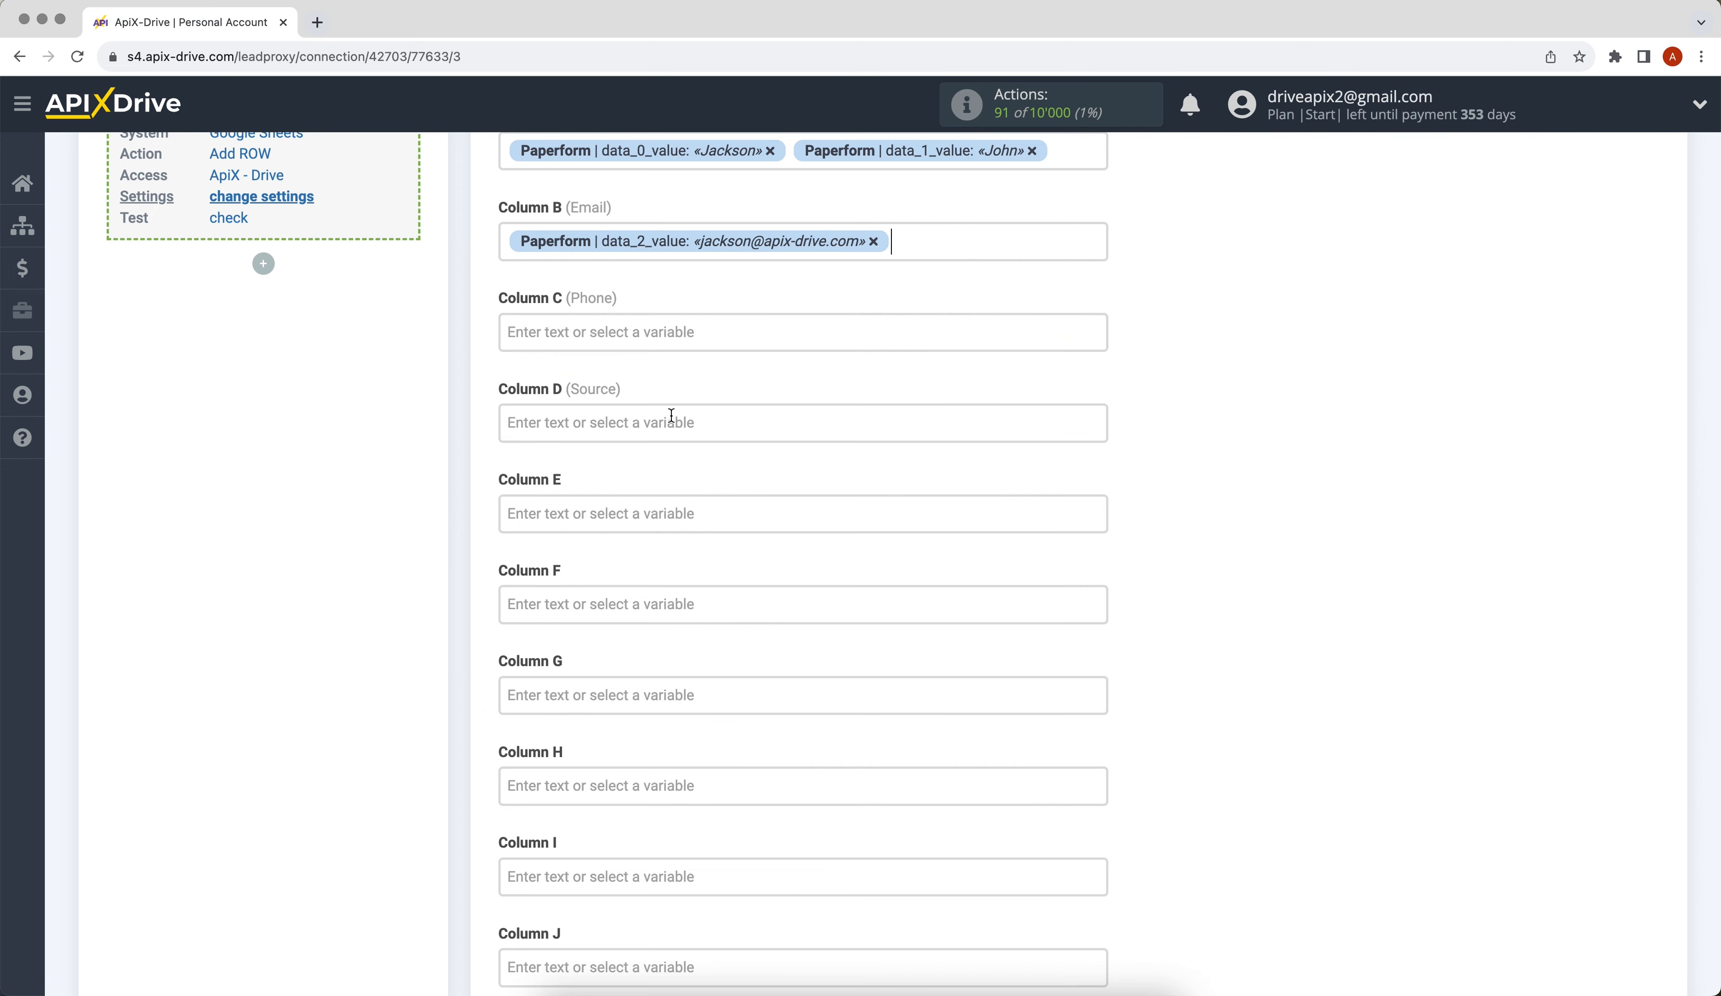
left_click(603, 335)
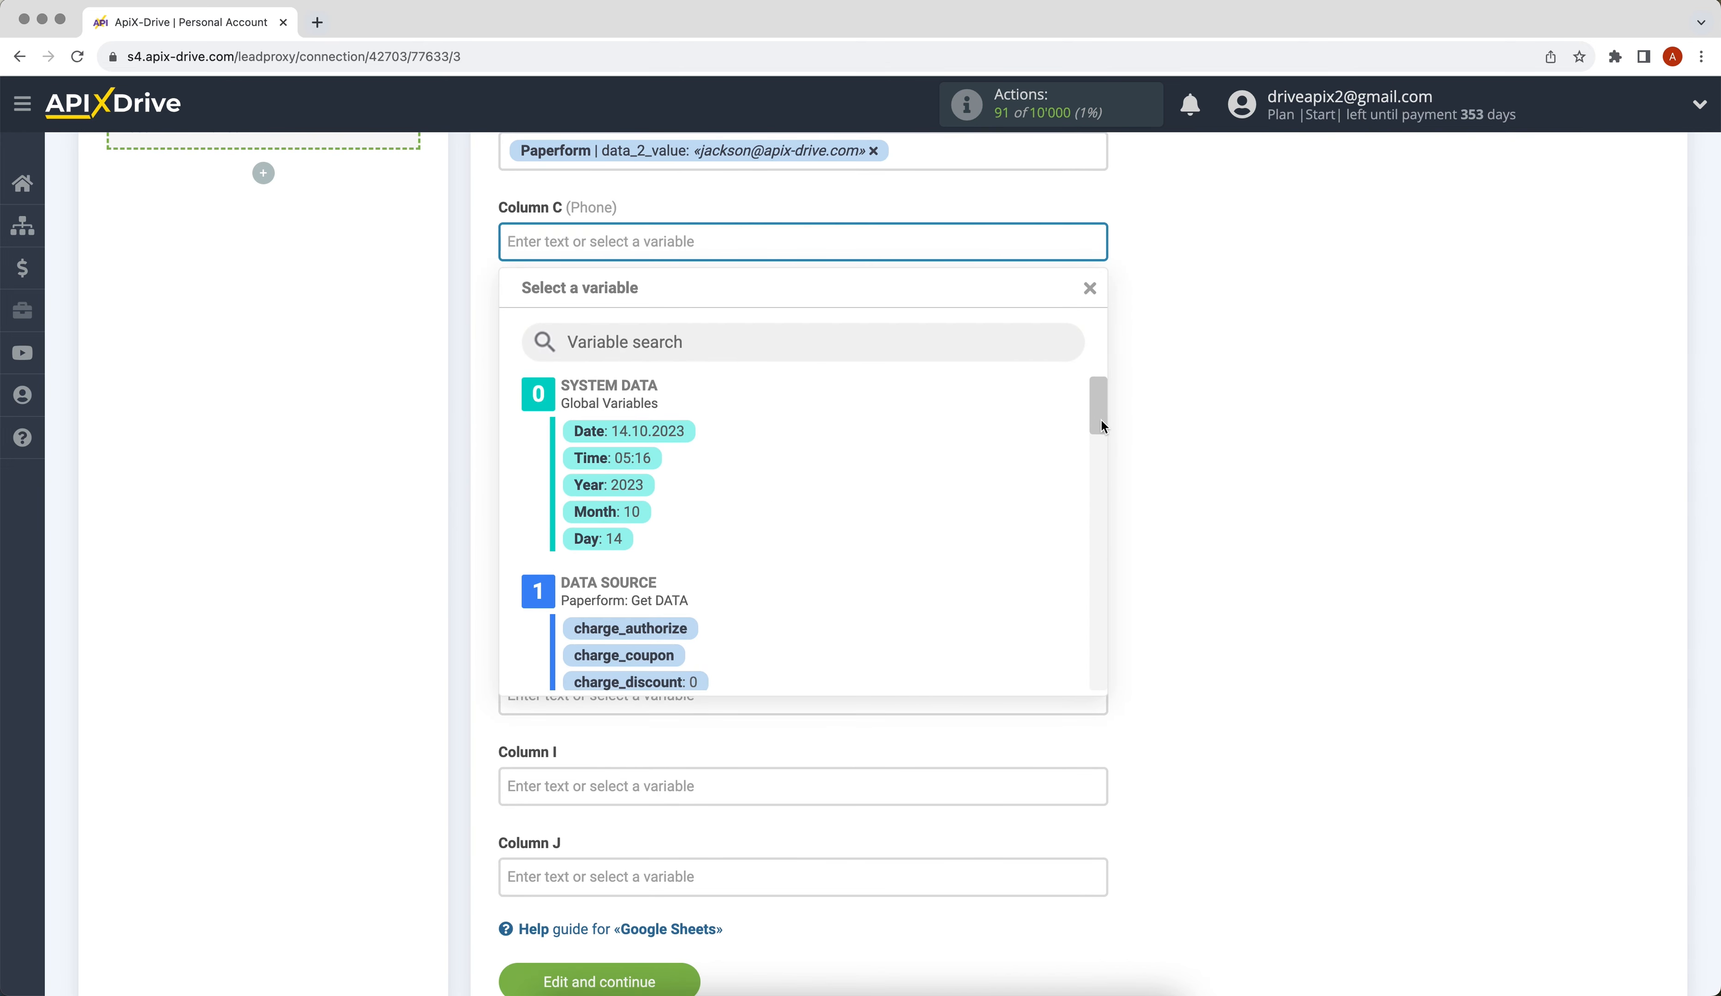
left_click_drag(1100, 417, 1075, 599)
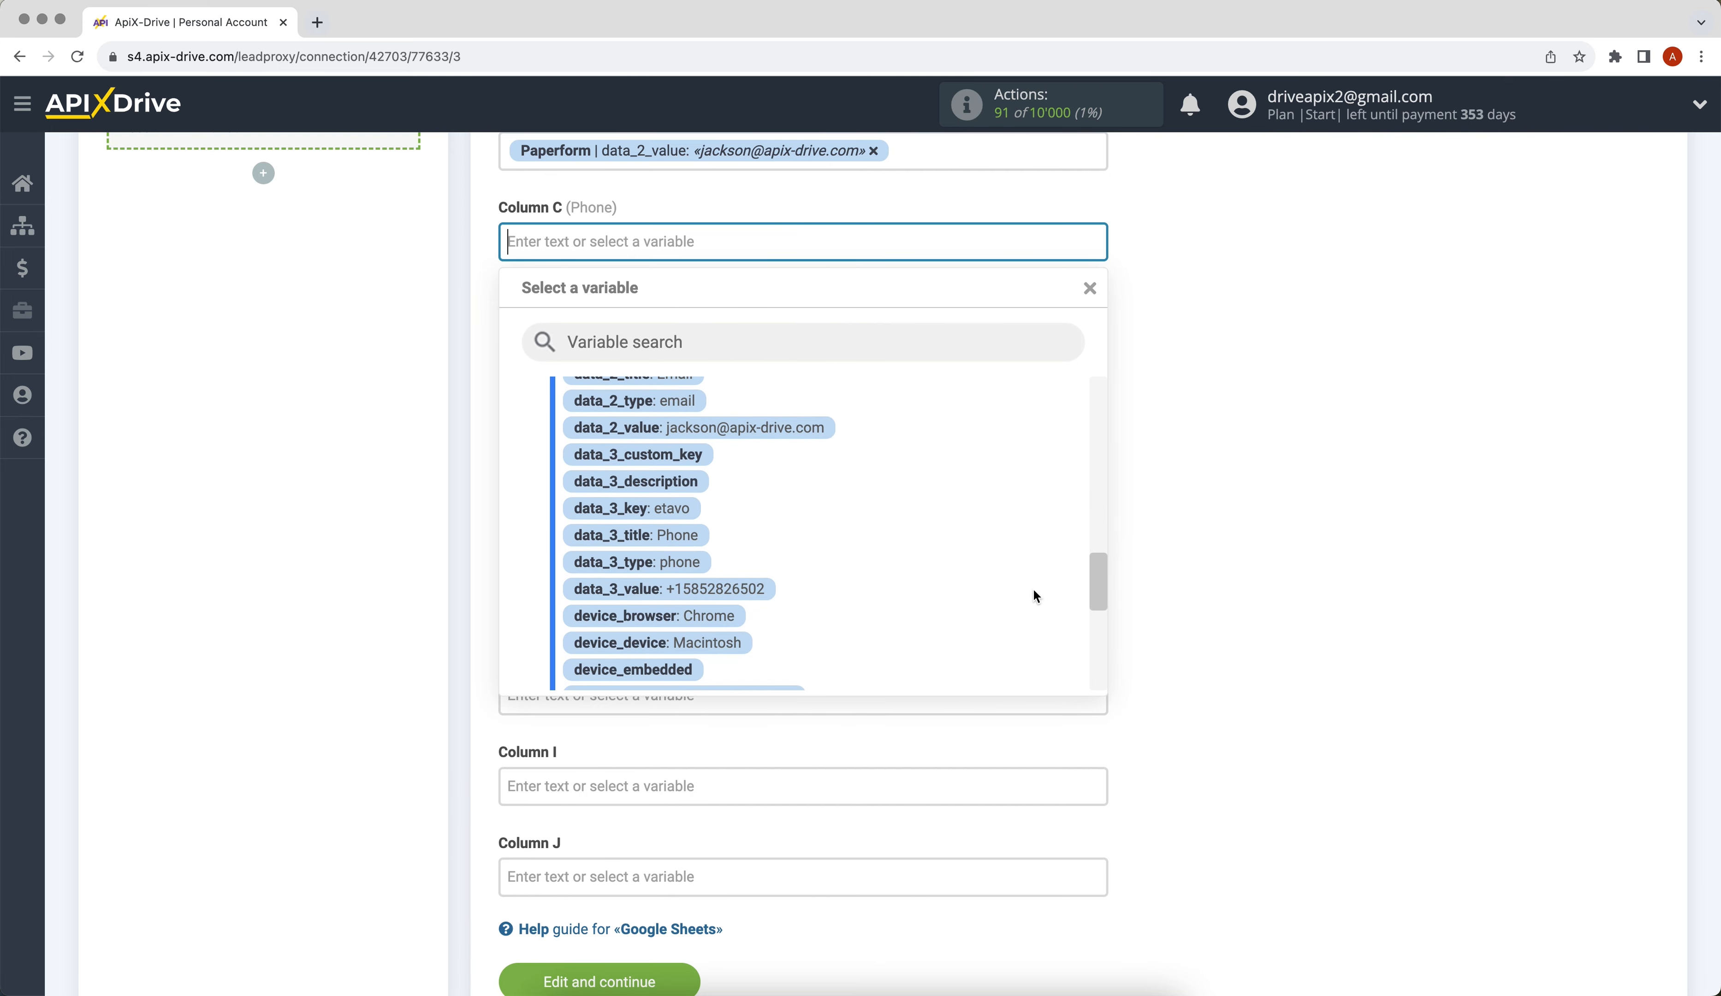
left_click(751, 587)
- Enter 'New data from Paperform' in Column D and save the mapping to preview the row
left_click(571, 335)
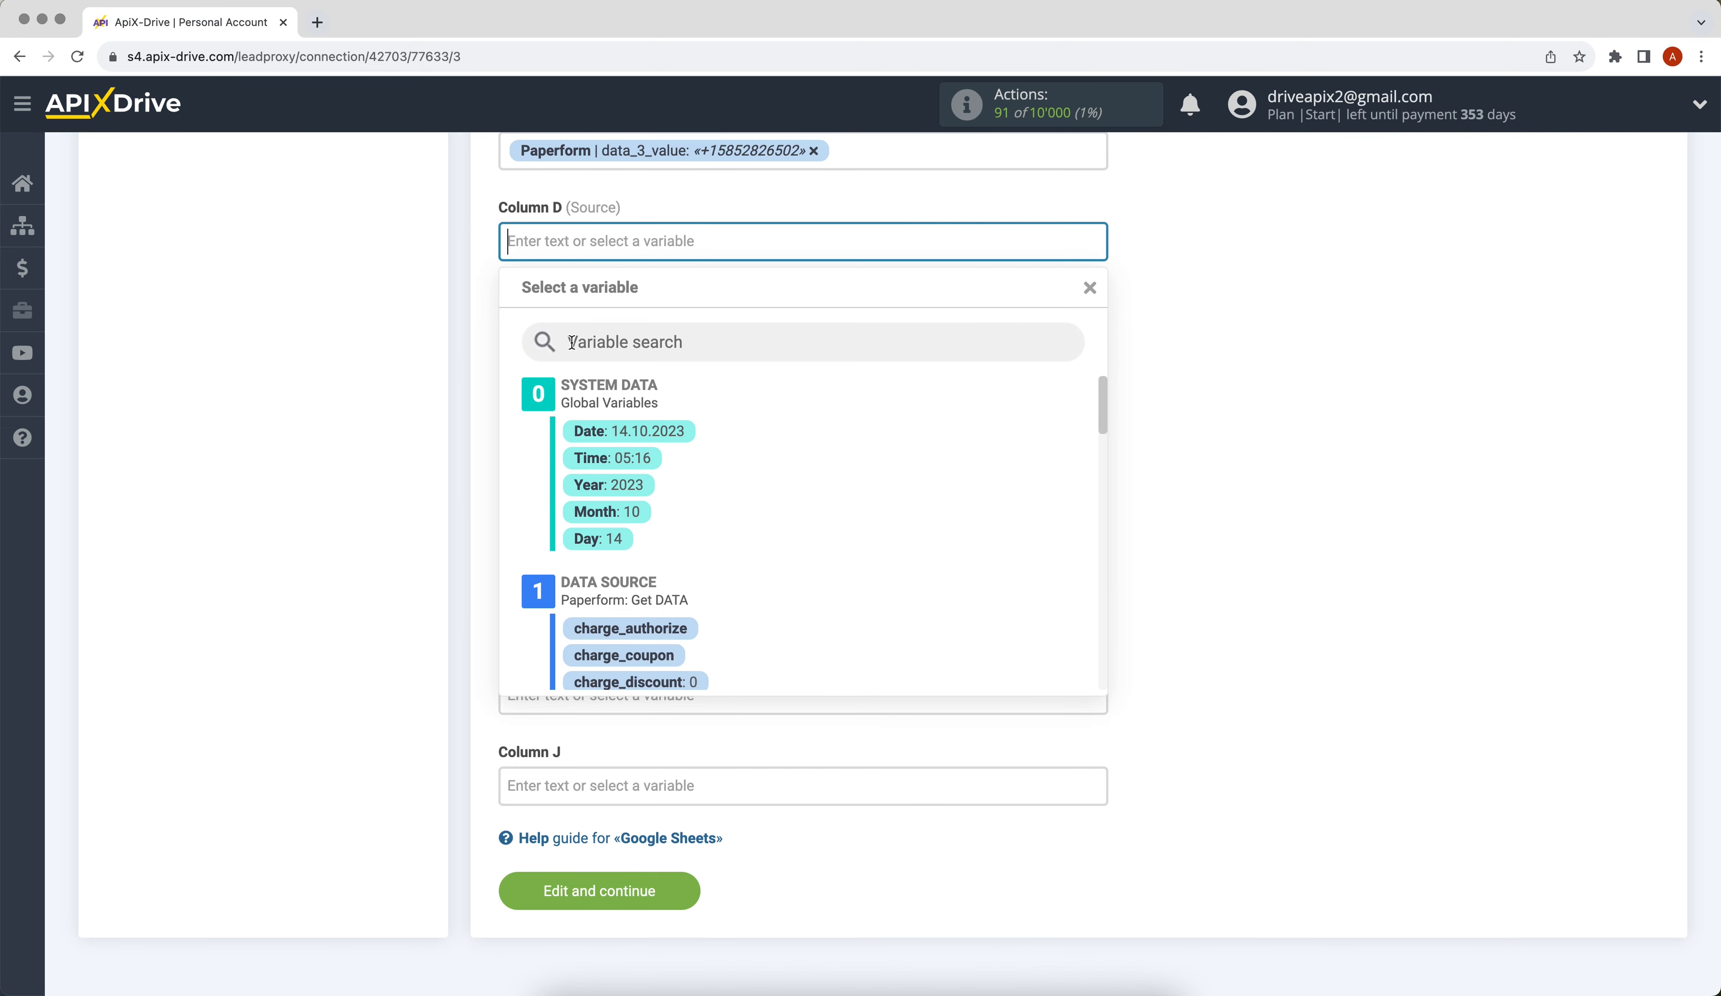
type("New ")
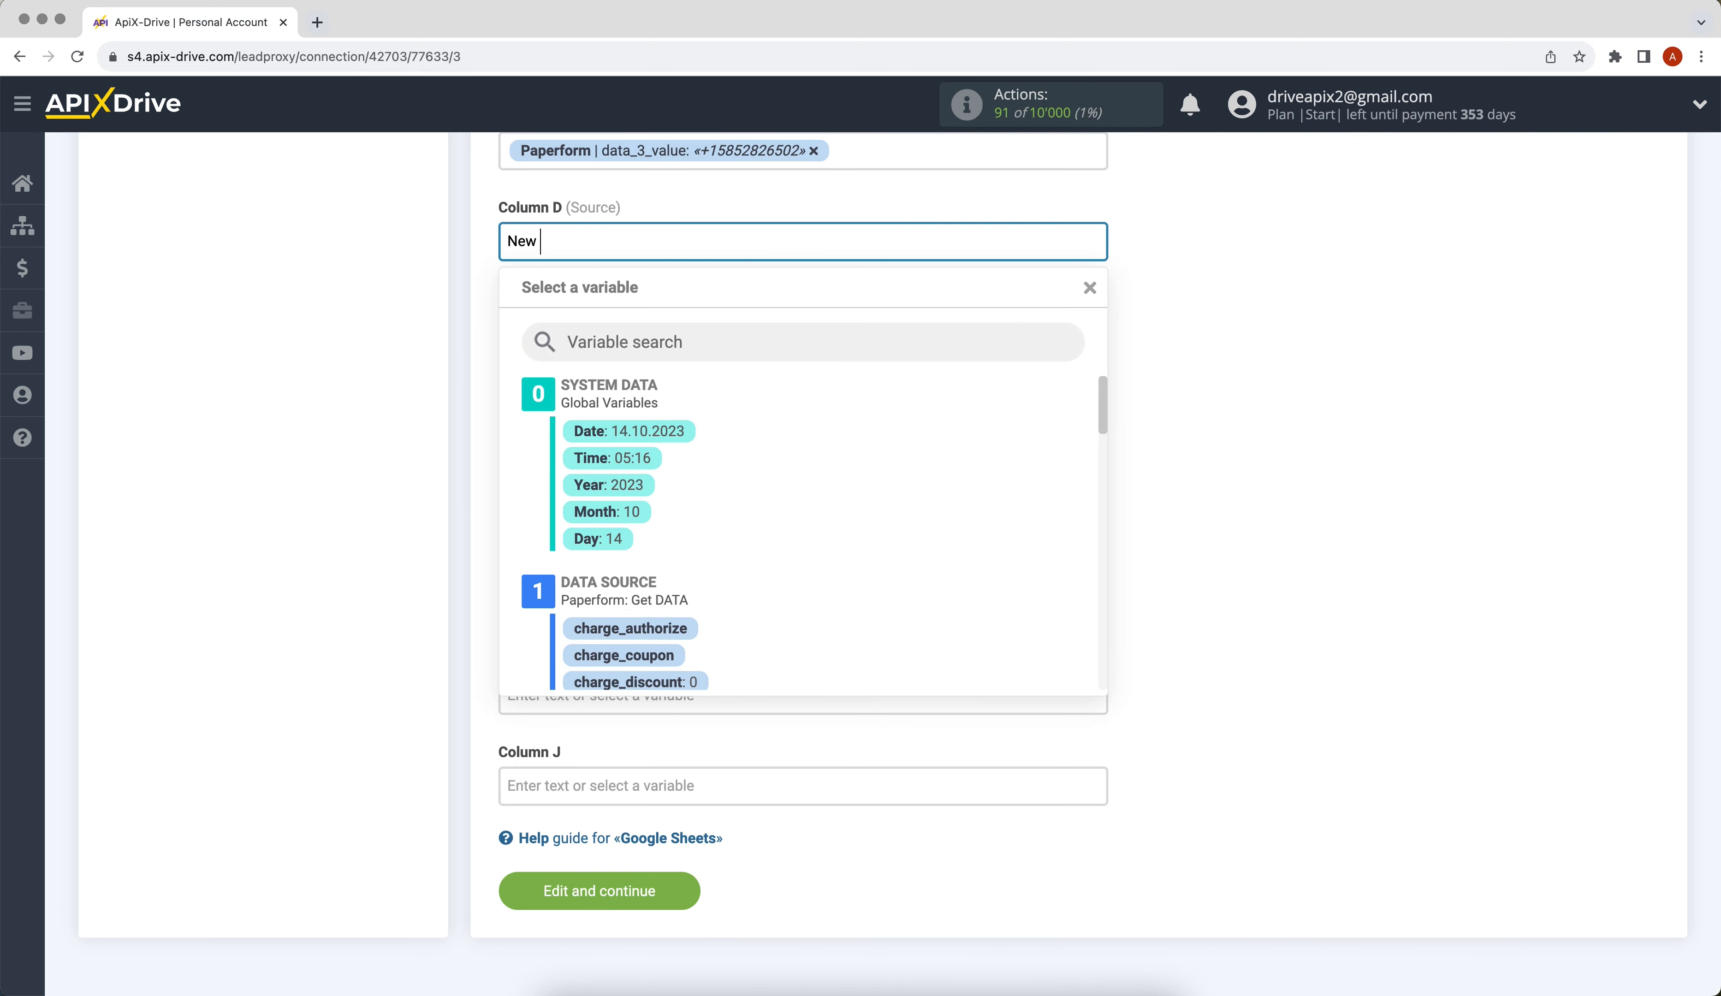
type("data from Paperform")
left_click(1241, 471)
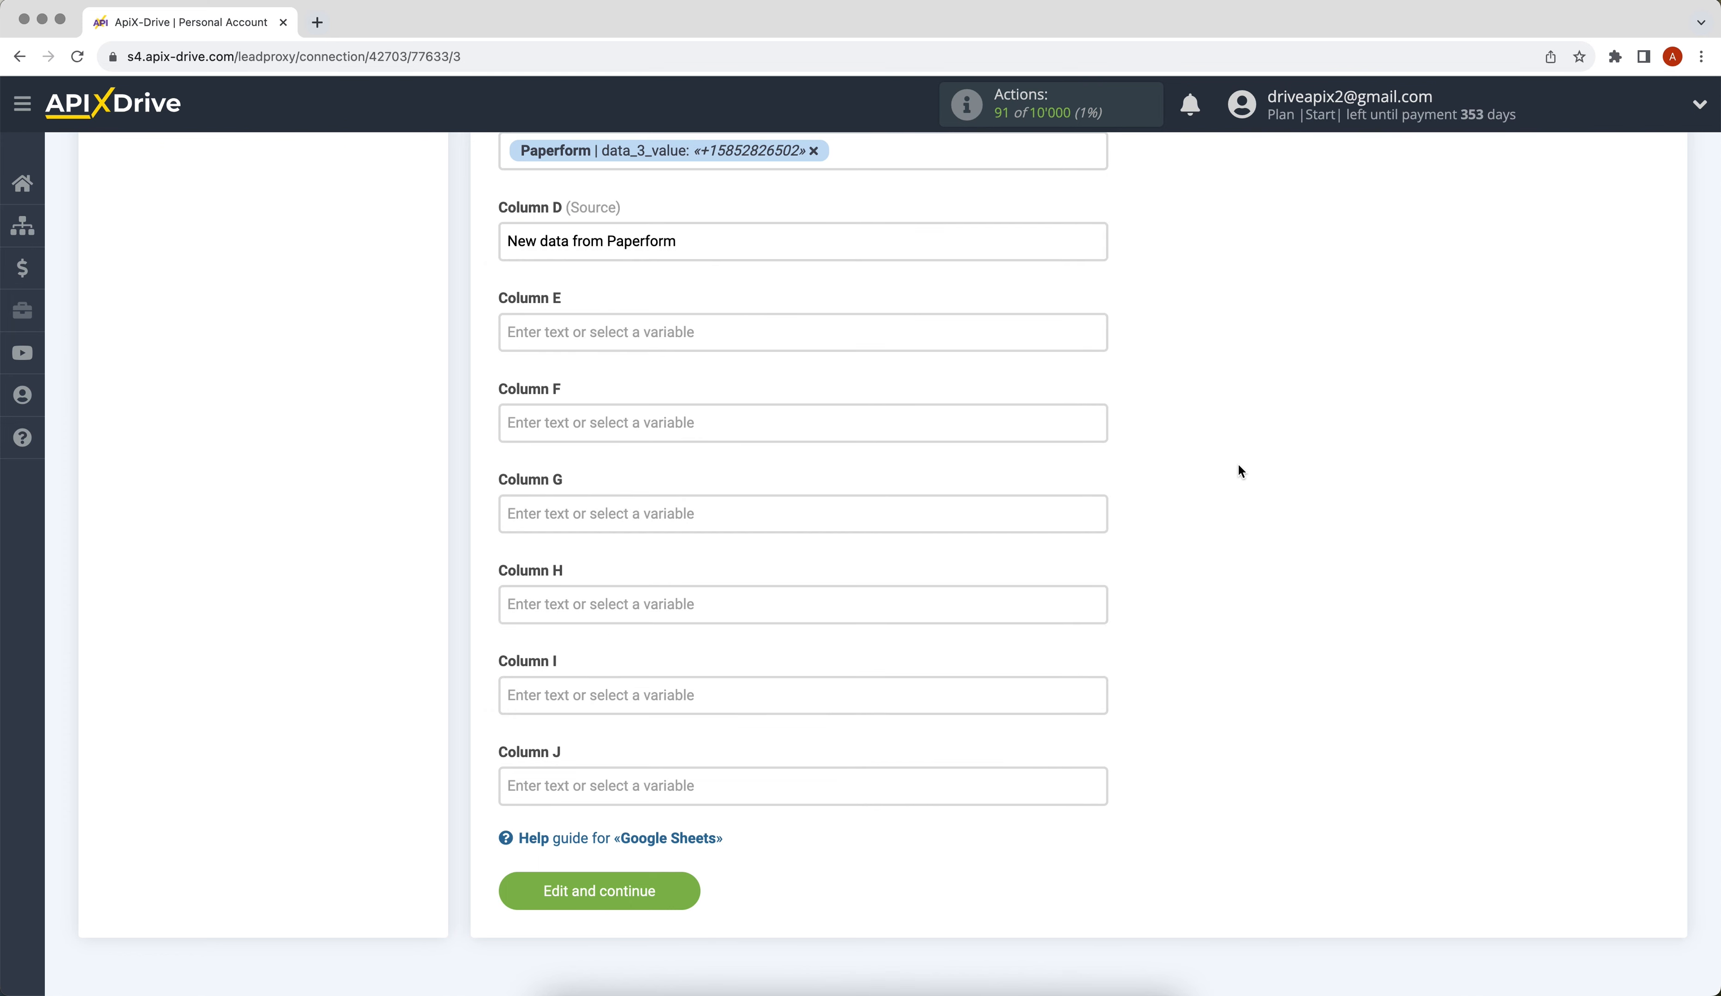
left_click(526, 903)
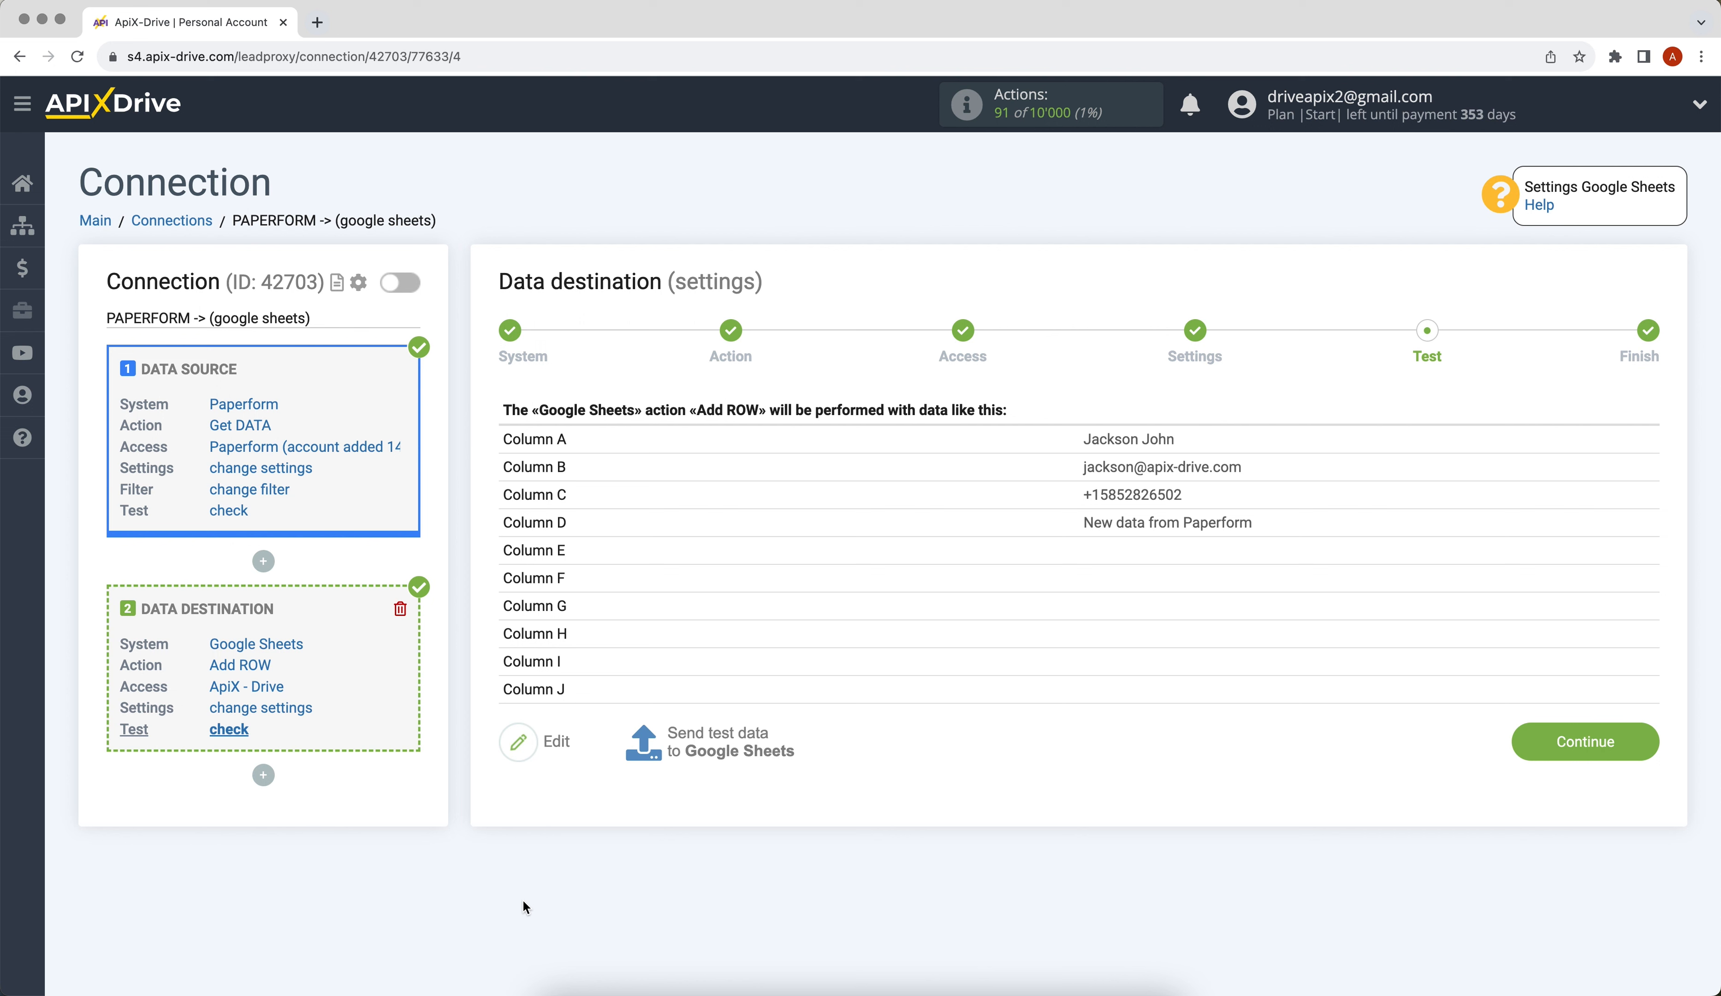
- Send a test row to Google Sheets sheet 1 and finish the data destination setup
left_click(683, 752)
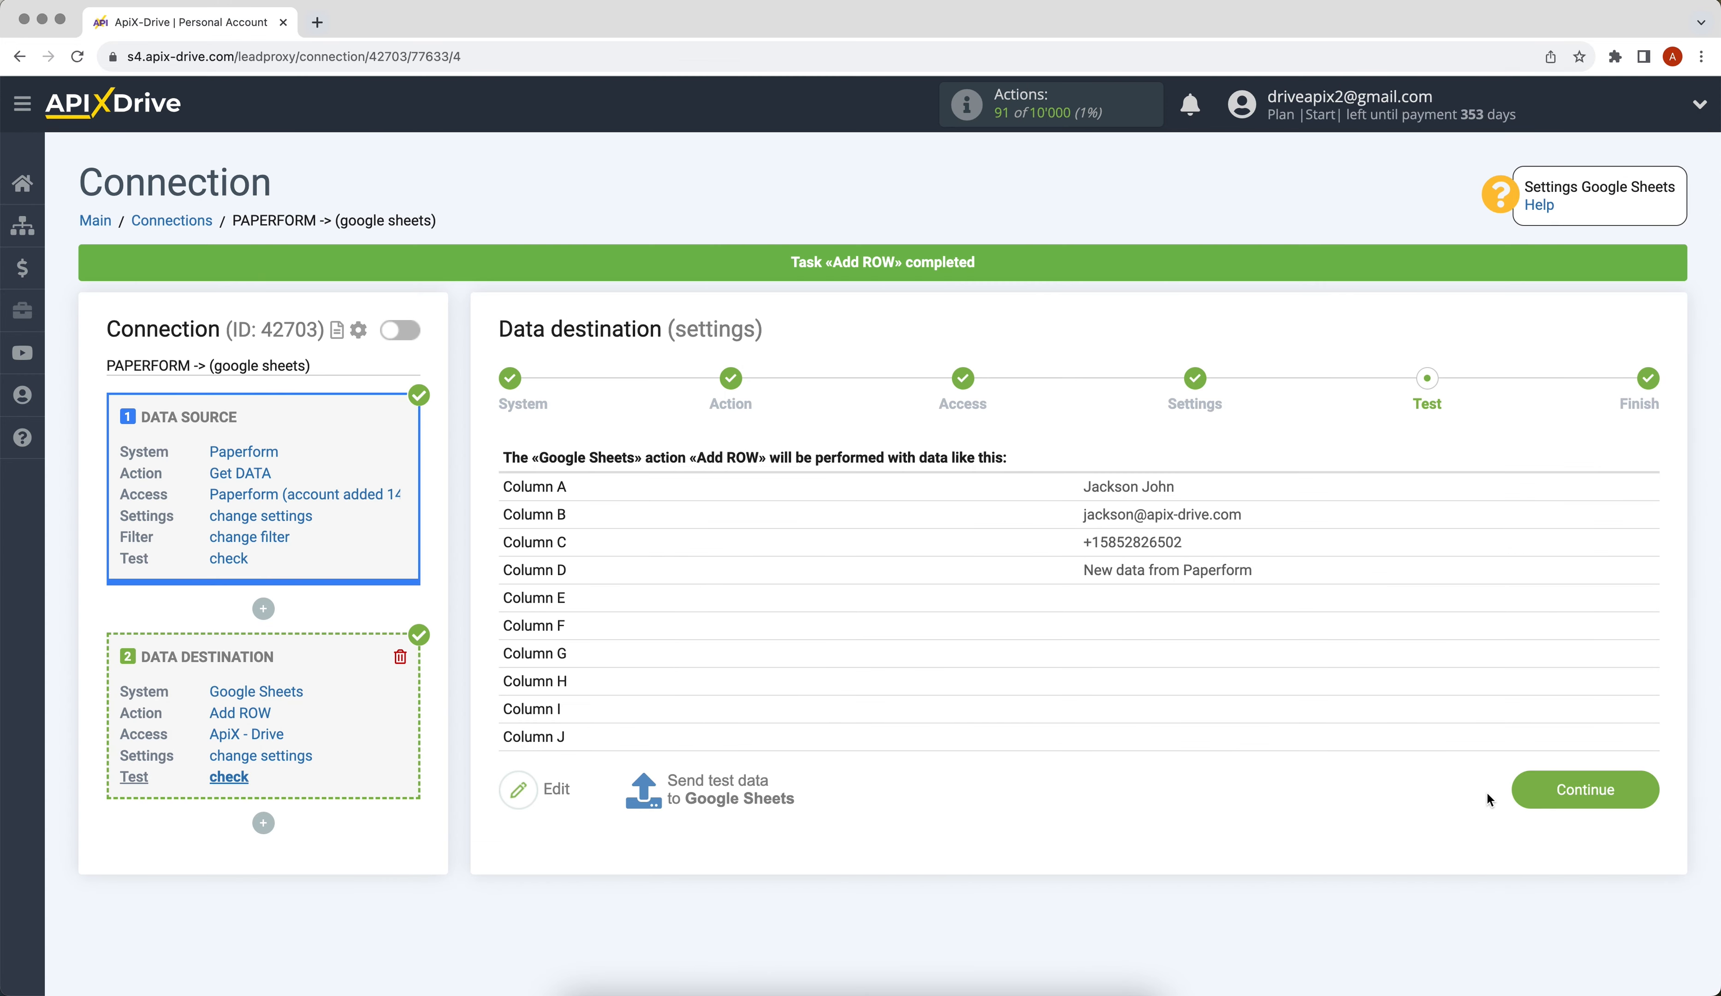
left_click(1523, 794)
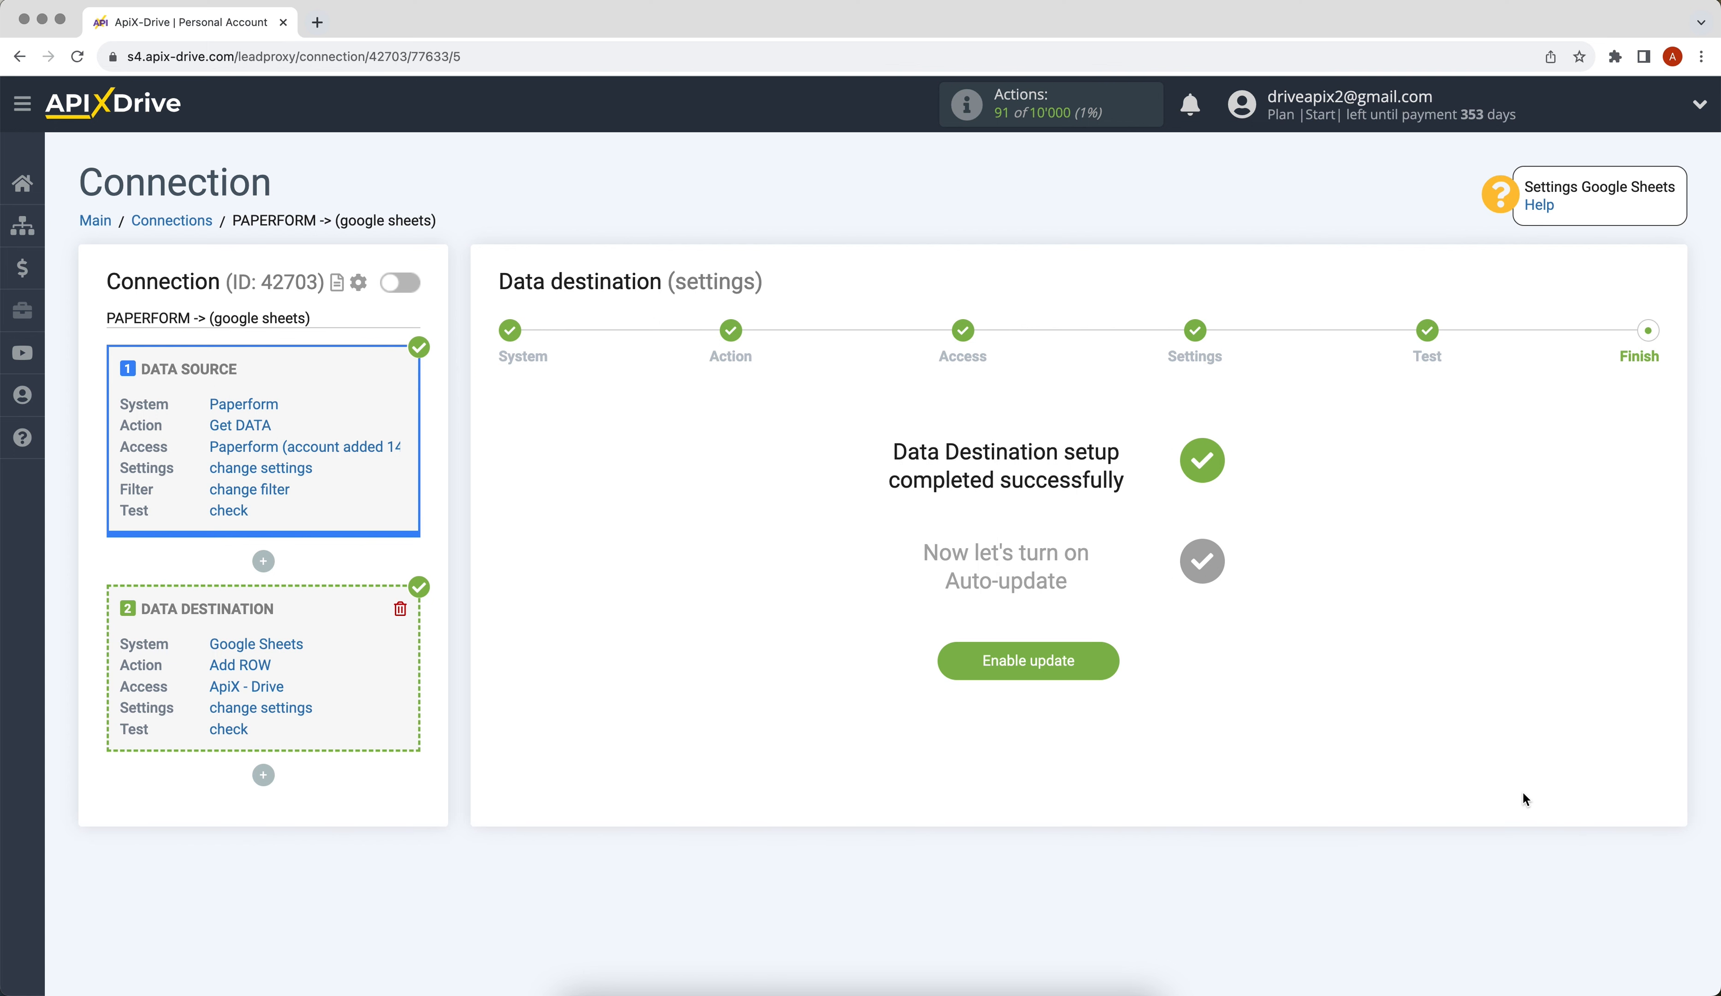
- Enable auto-update for the Paperform → Google Sheets connection with a 5-minute update interval
left_click(954, 661)
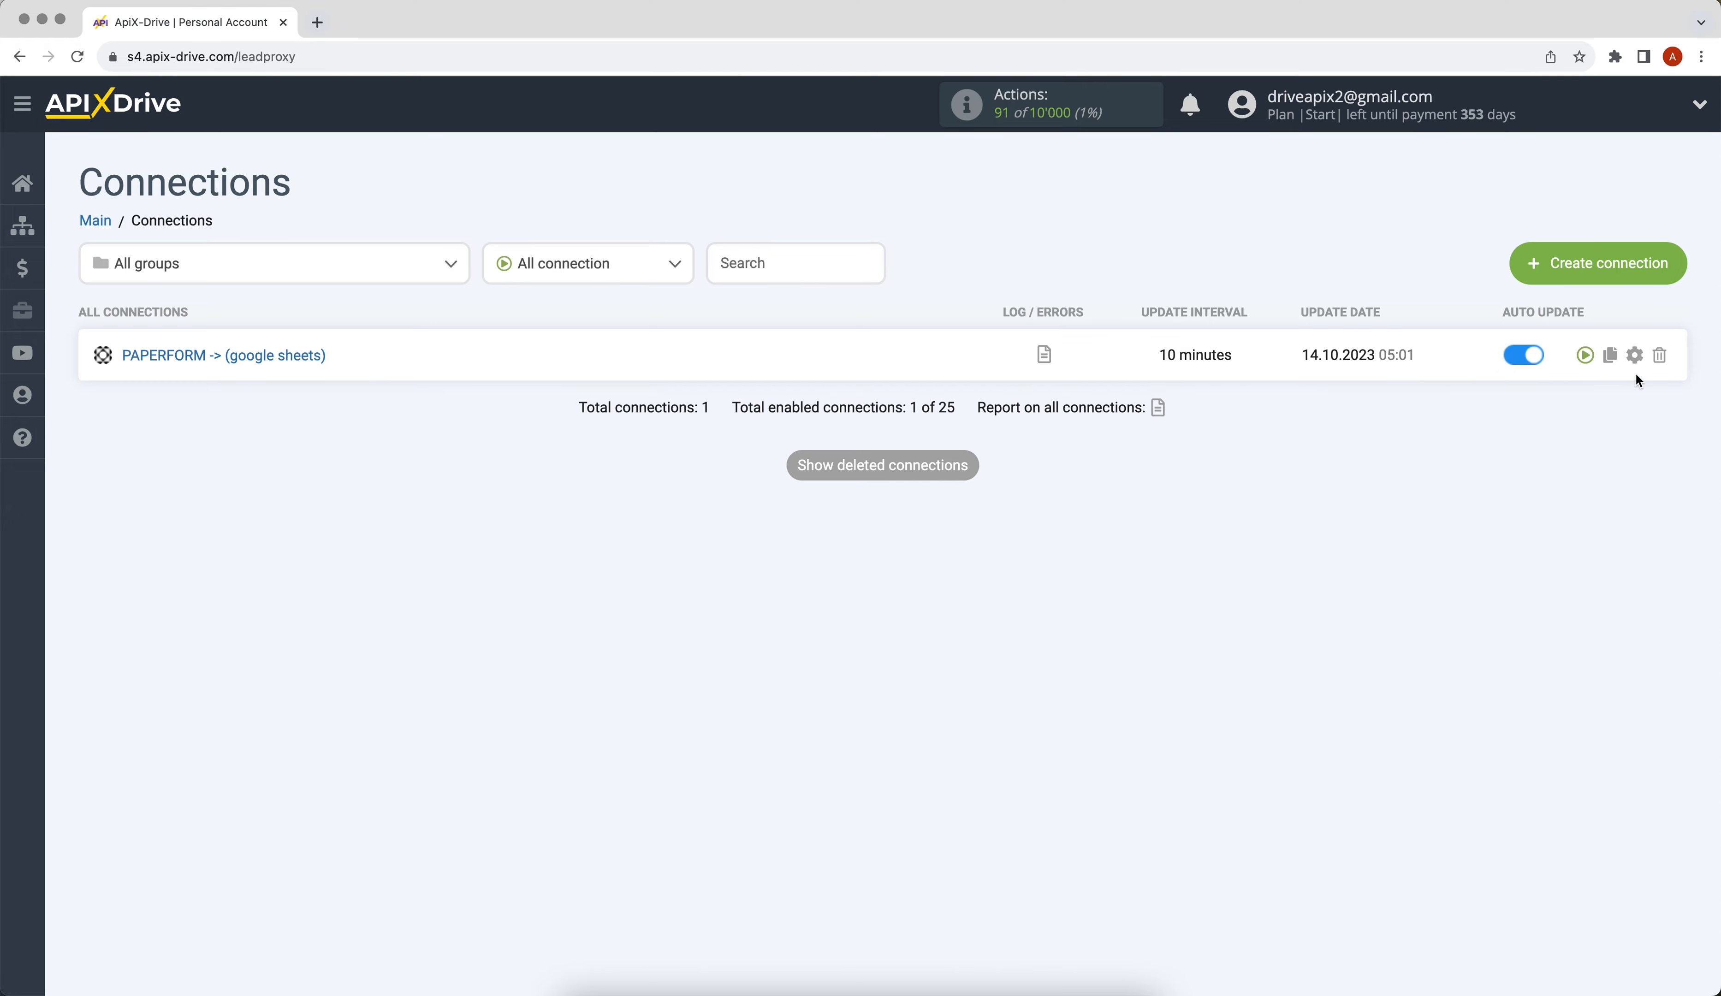
left_click(1635, 354)
left_click(1053, 545)
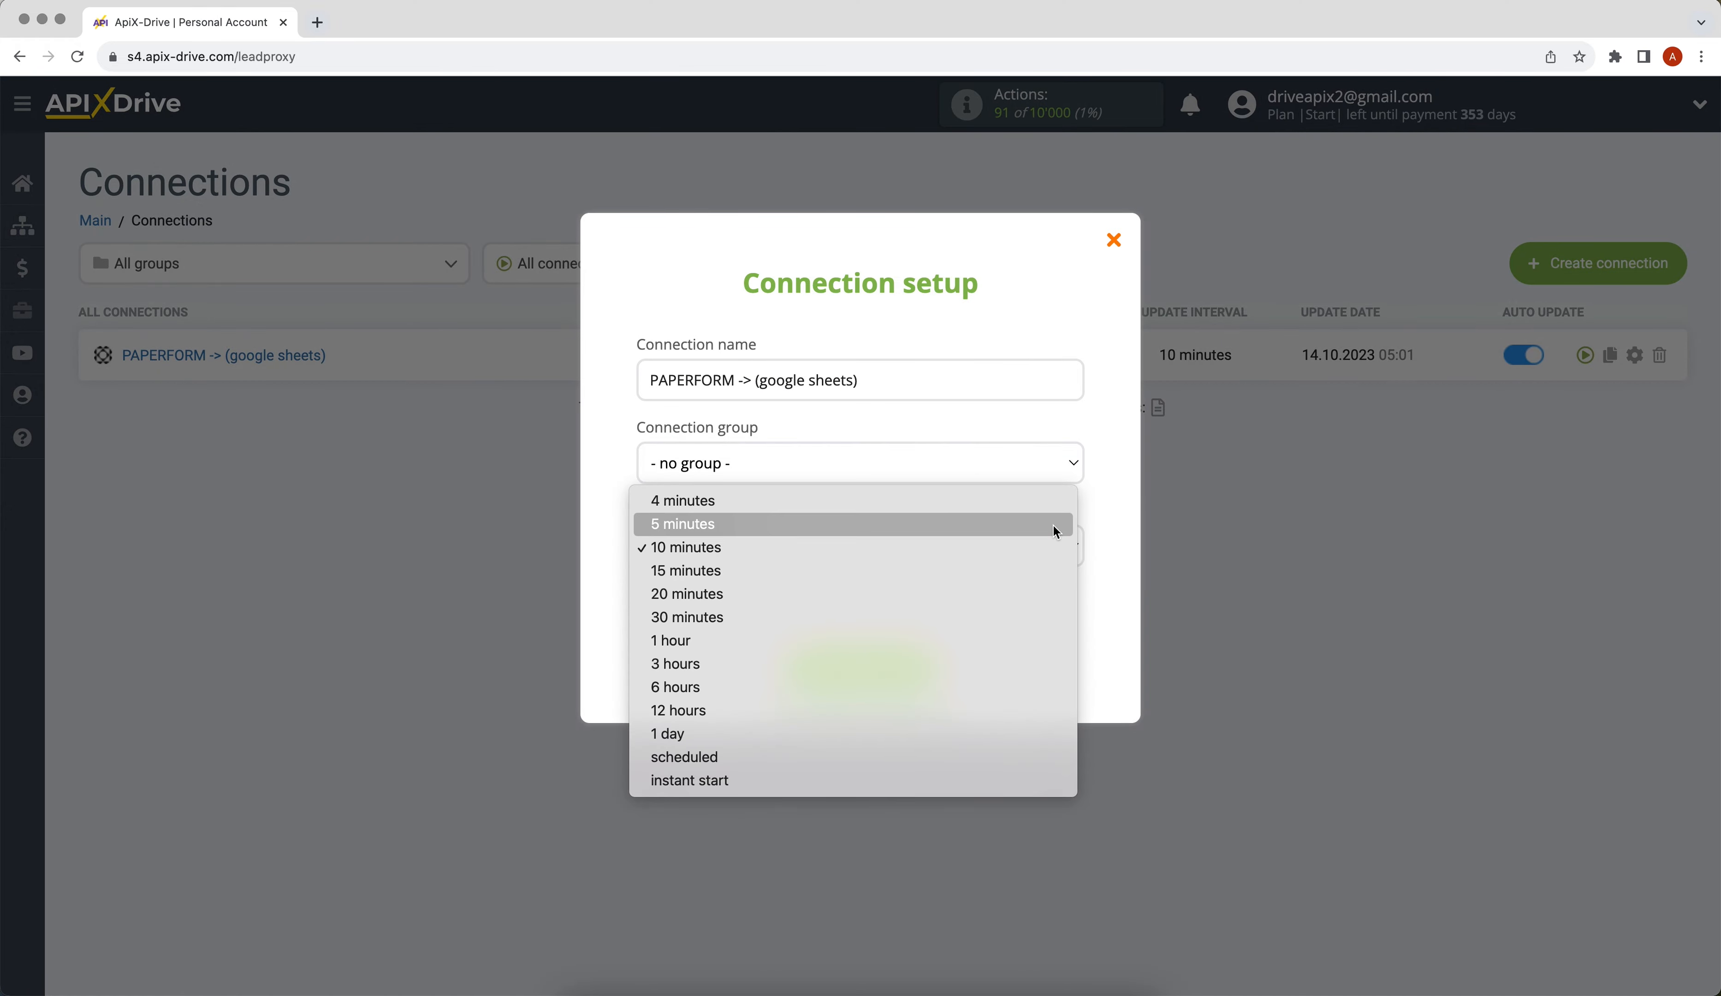
left_click(1053, 526)
left_click(880, 680)
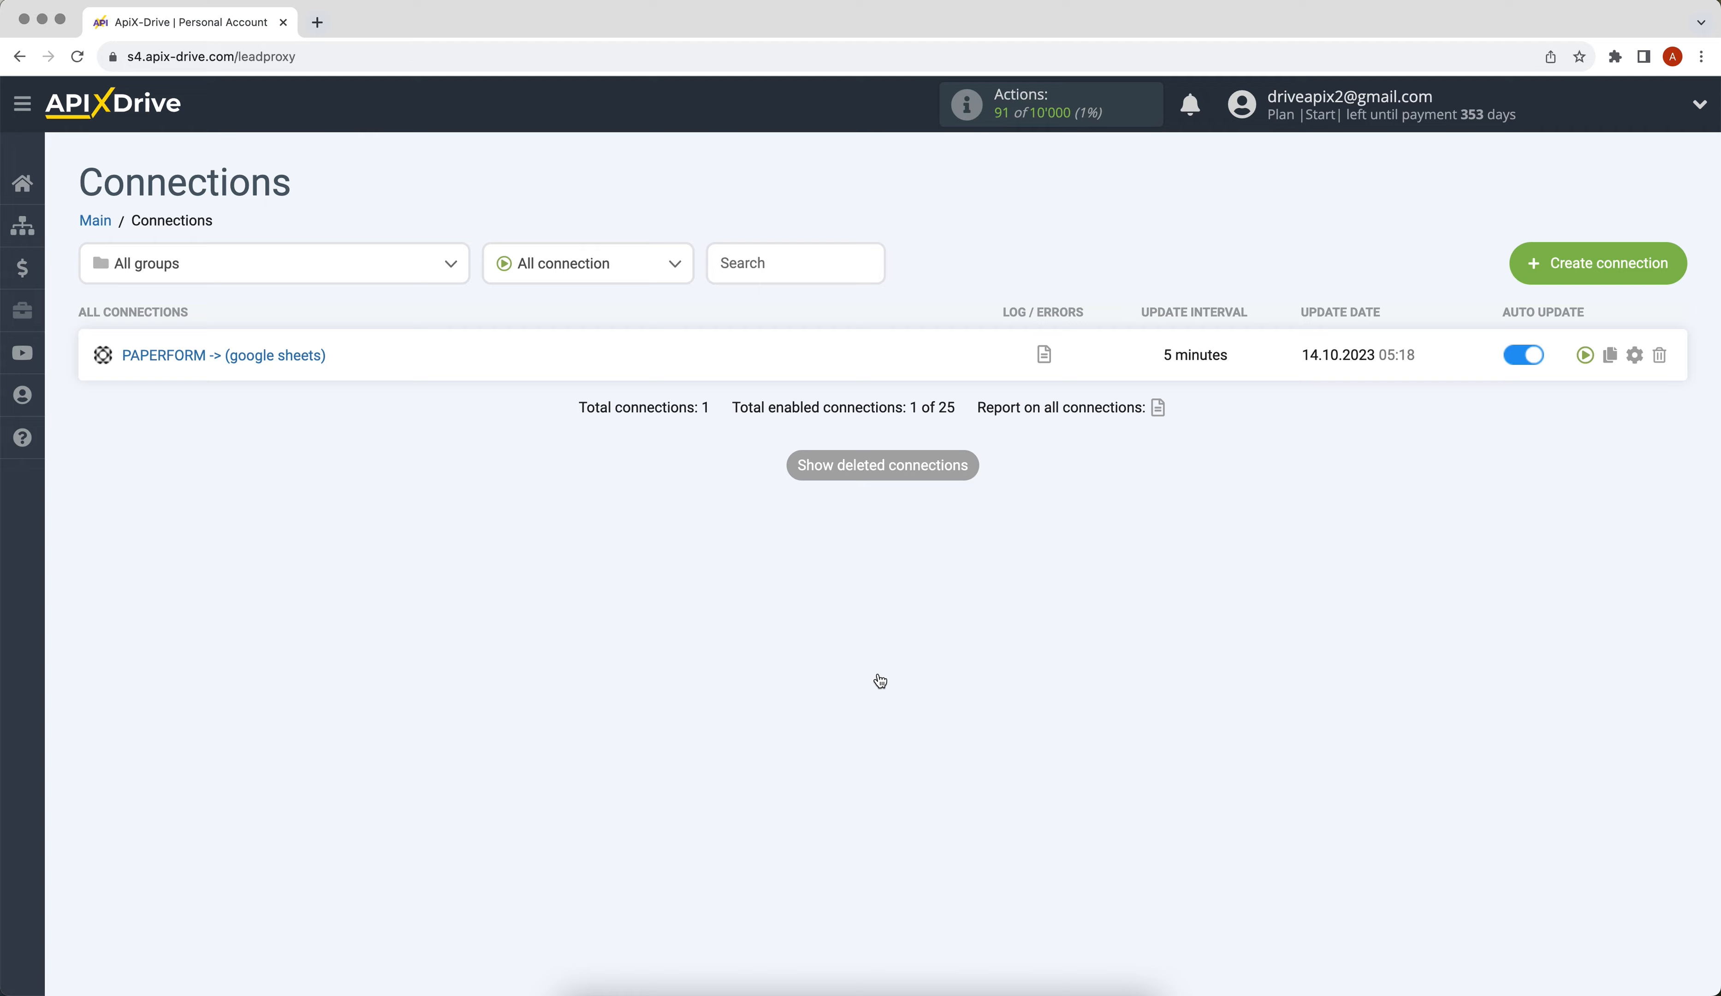